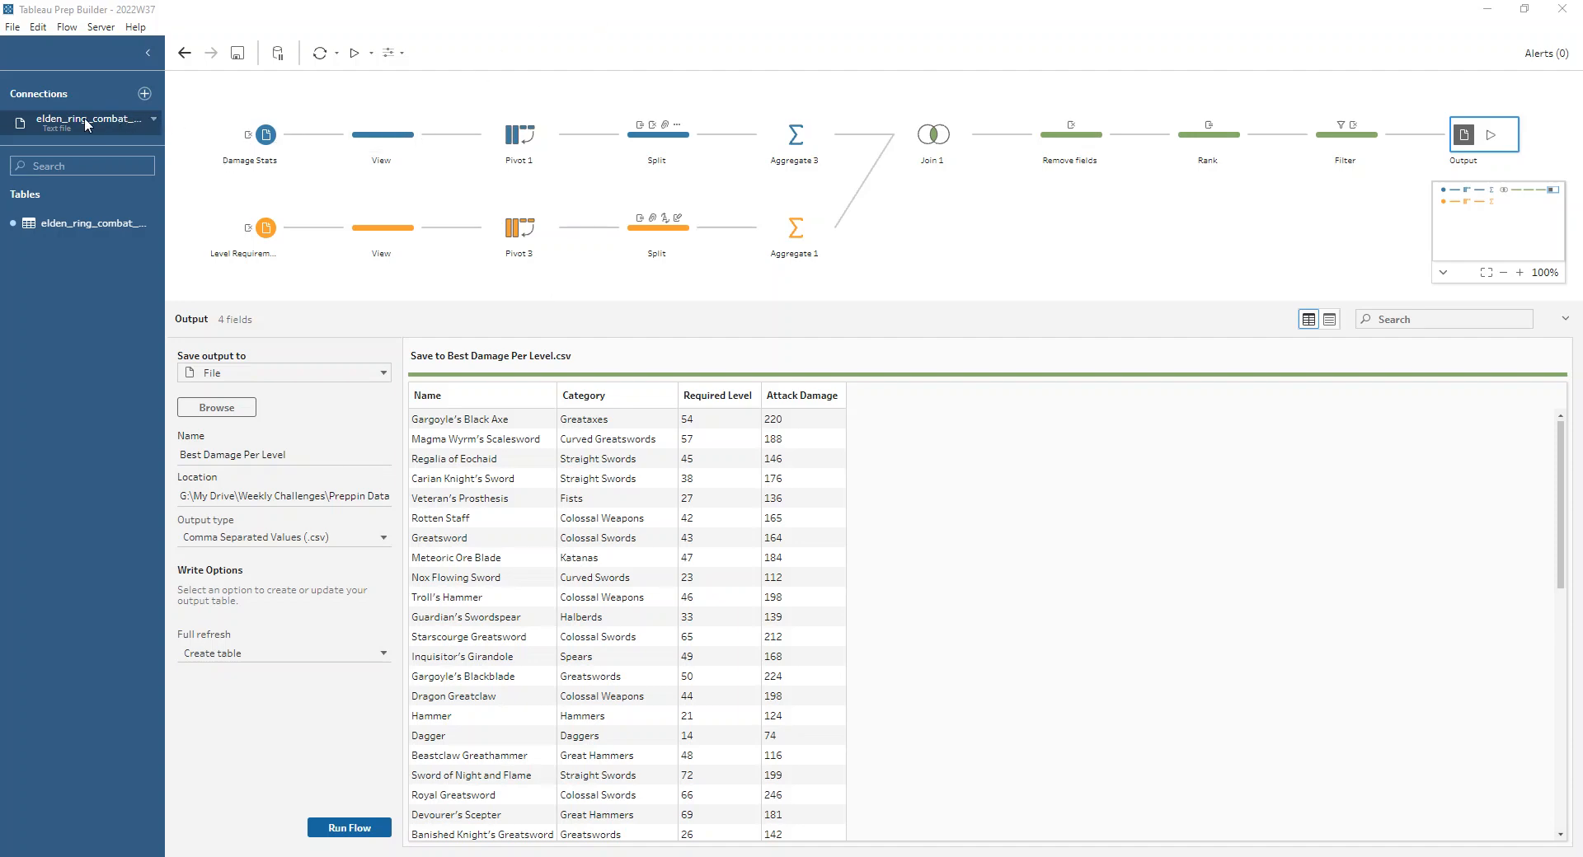
Step: Review the fields kept in the Damage Stats and Level Requirements inputs, plus the damage branch's View and Pivot 1 steps
click(263, 135)
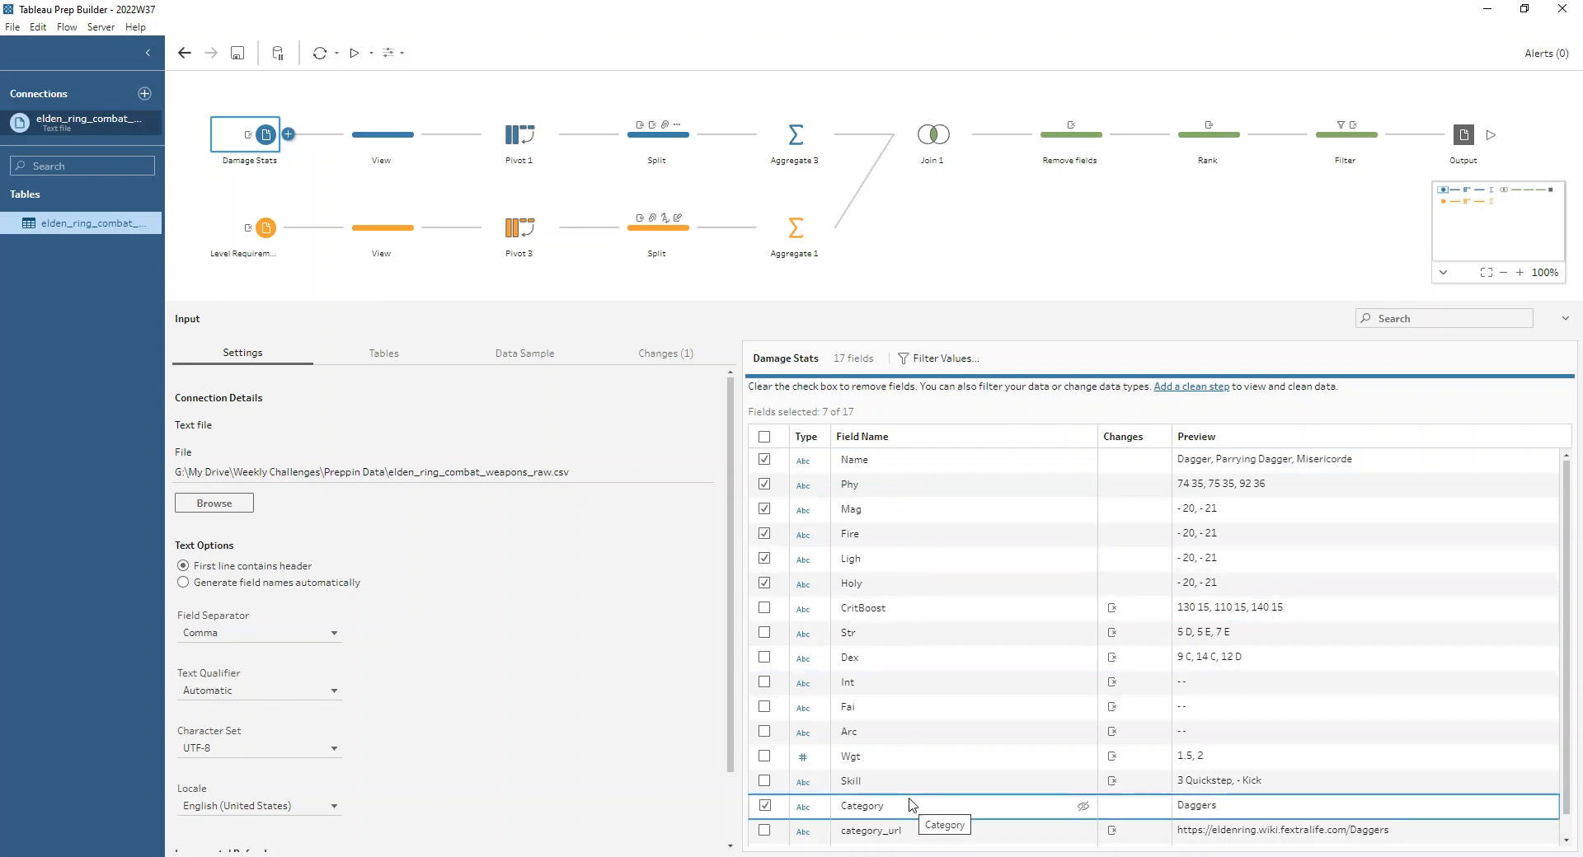
click(256, 233)
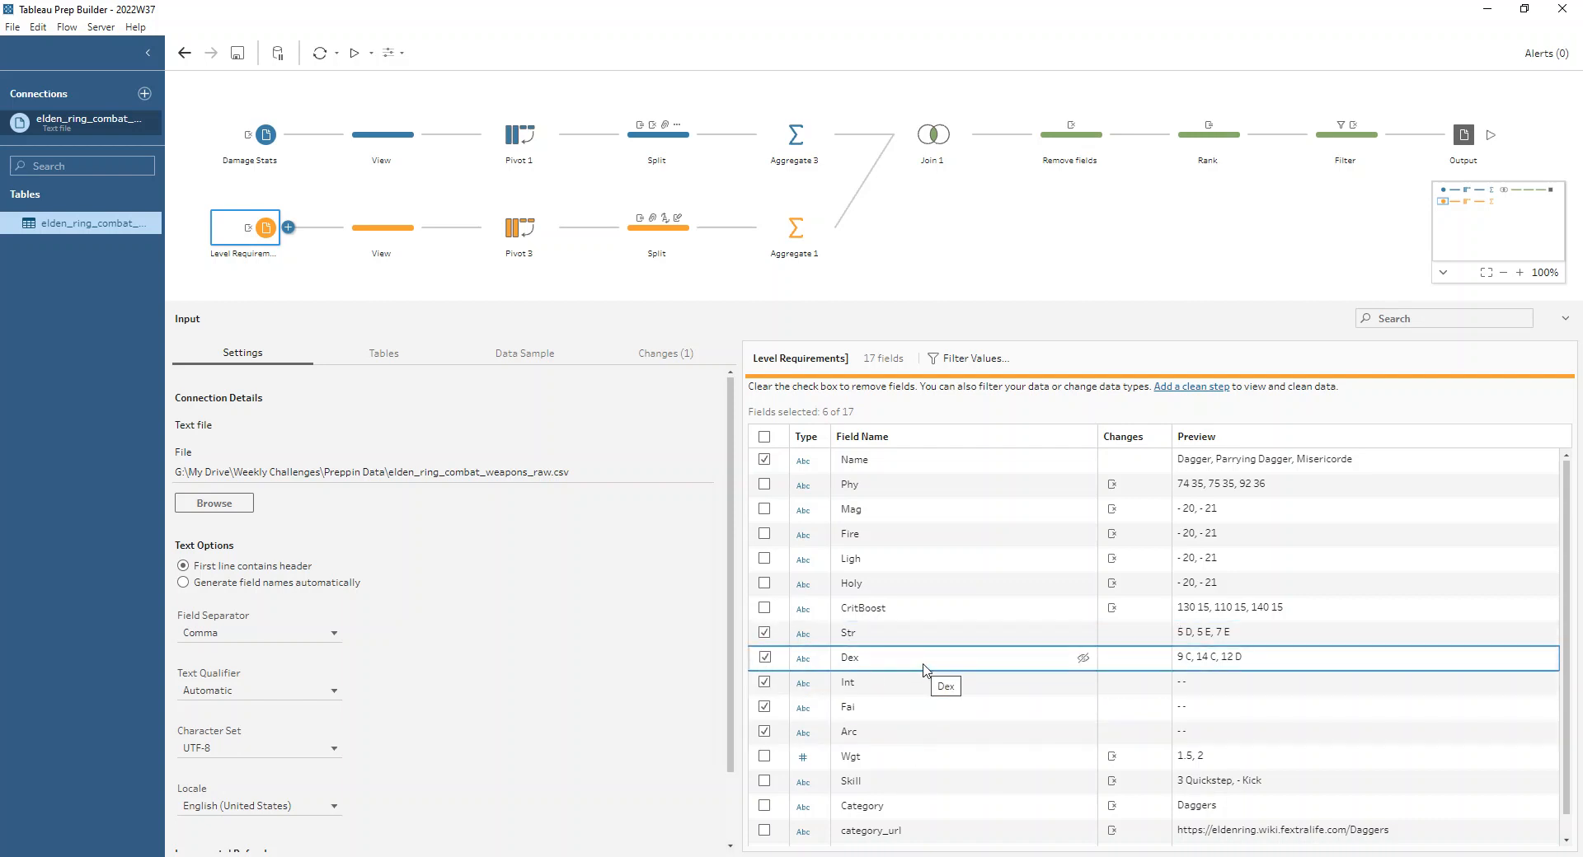
click(401, 148)
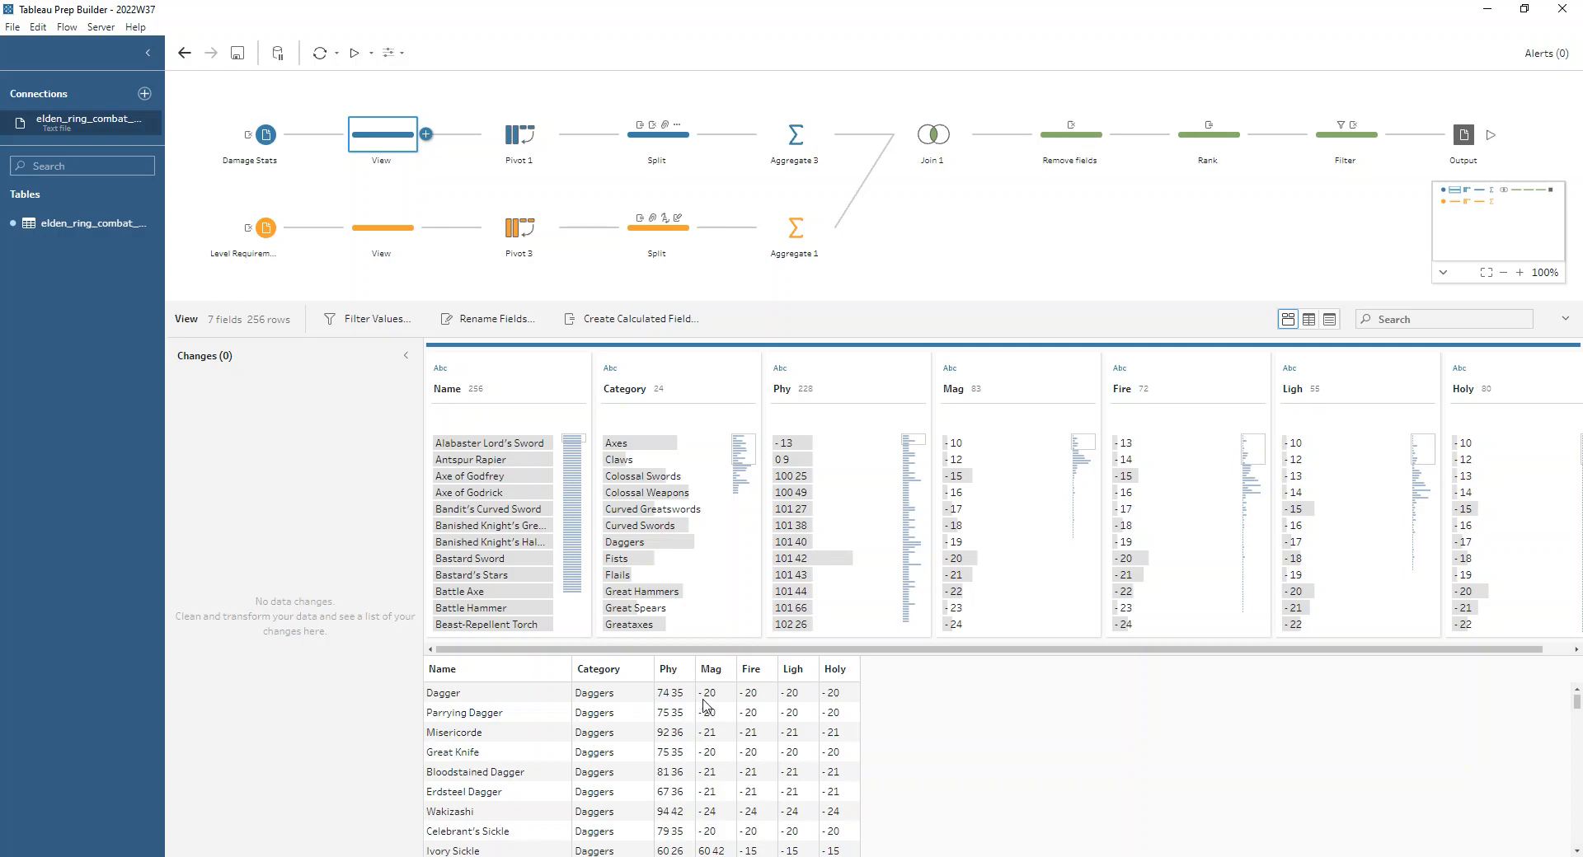
click(507, 136)
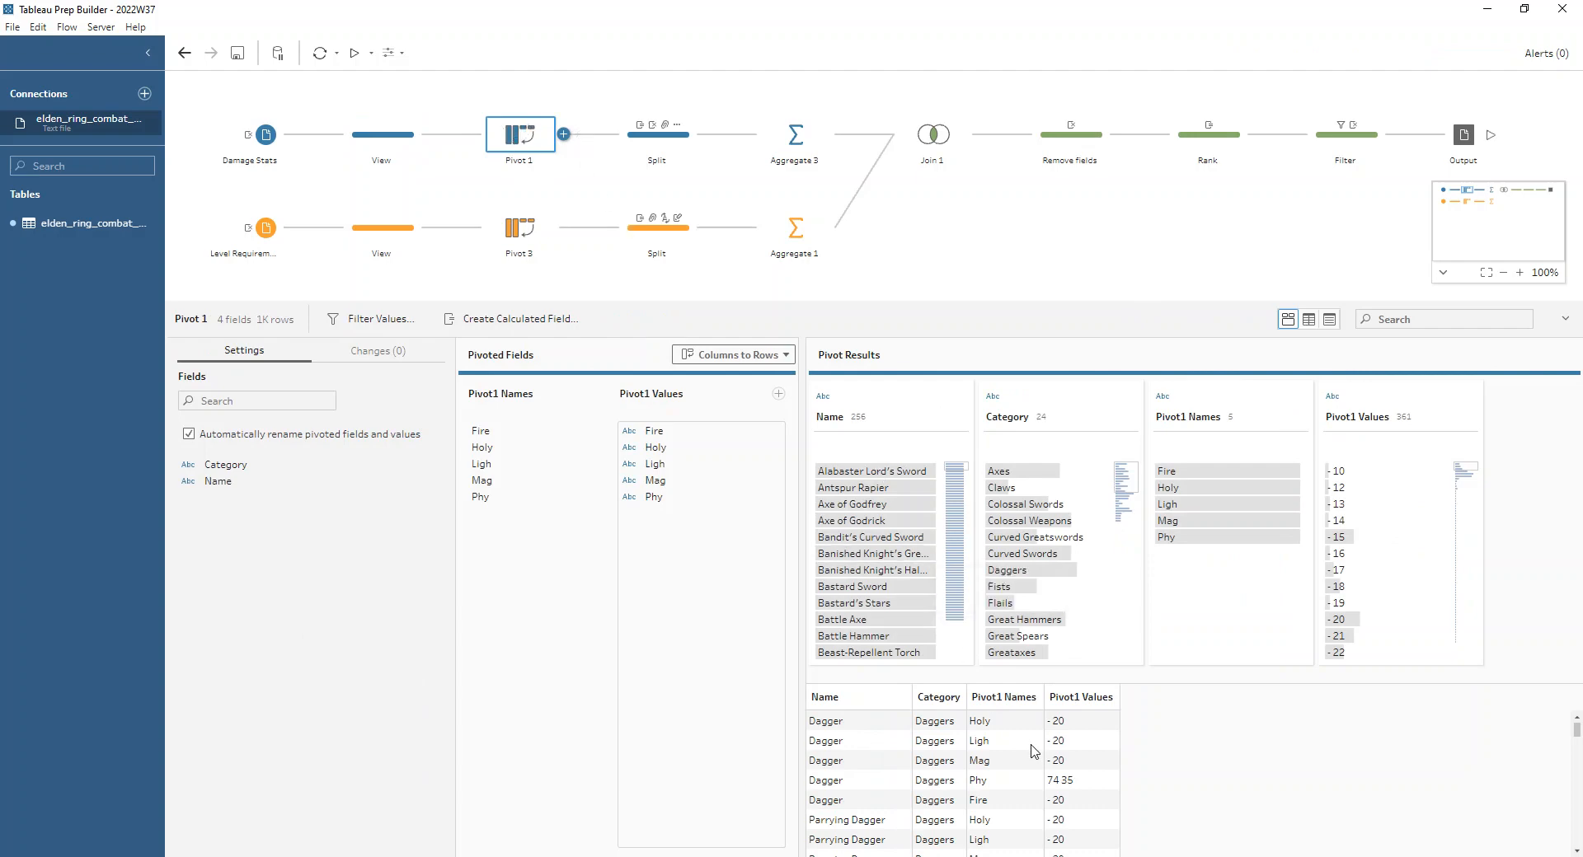
Step: Inspect the damage branch's first split calculation and the custom split options for Pivot1 Values with All fields chosen, without applying a split
click(664, 147)
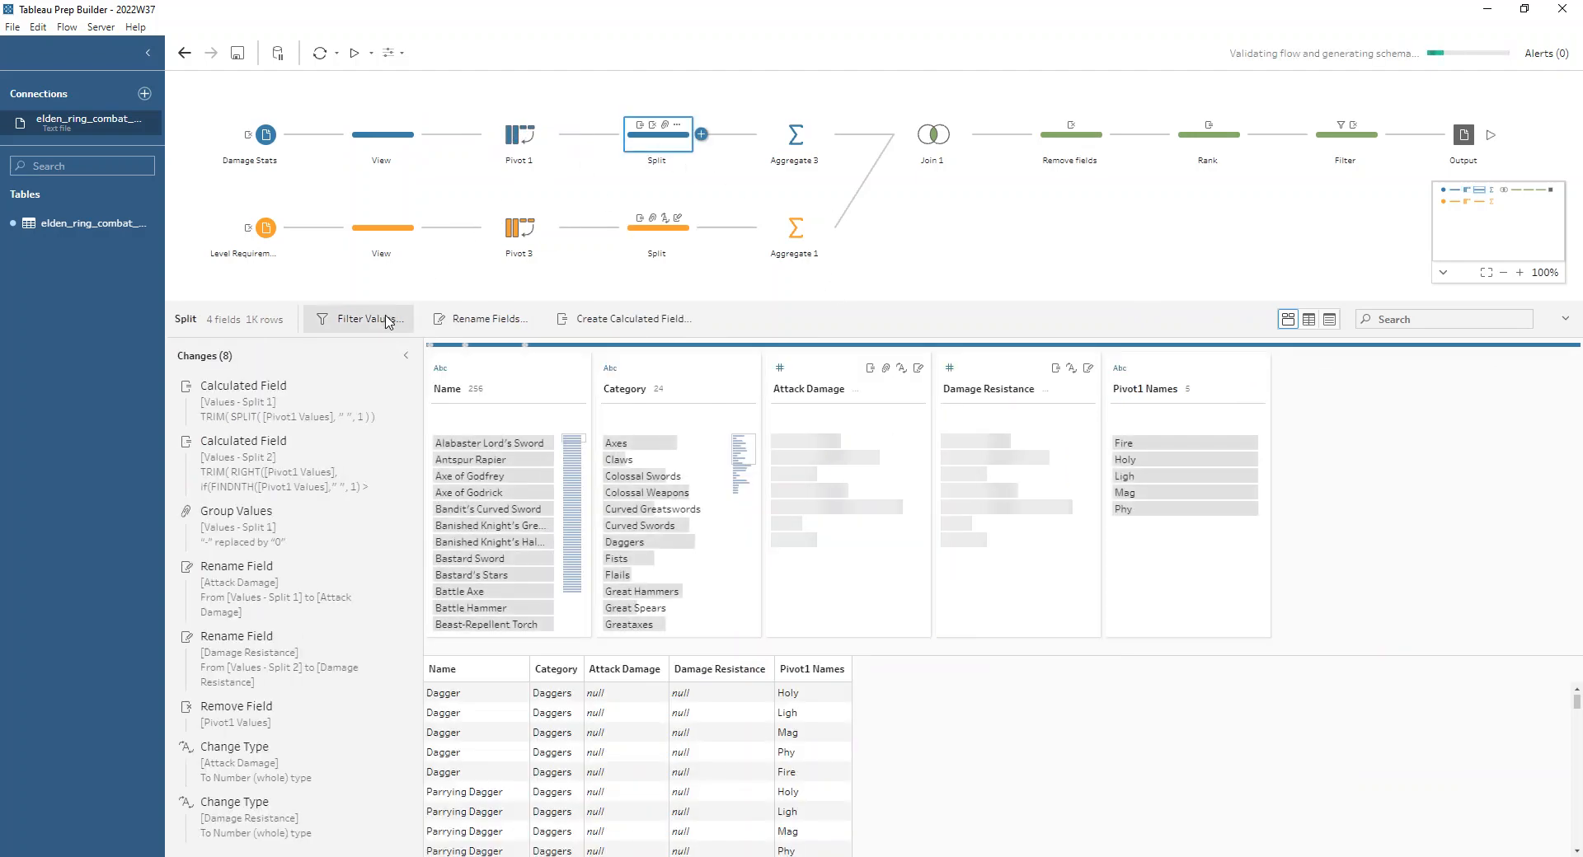
click(317, 400)
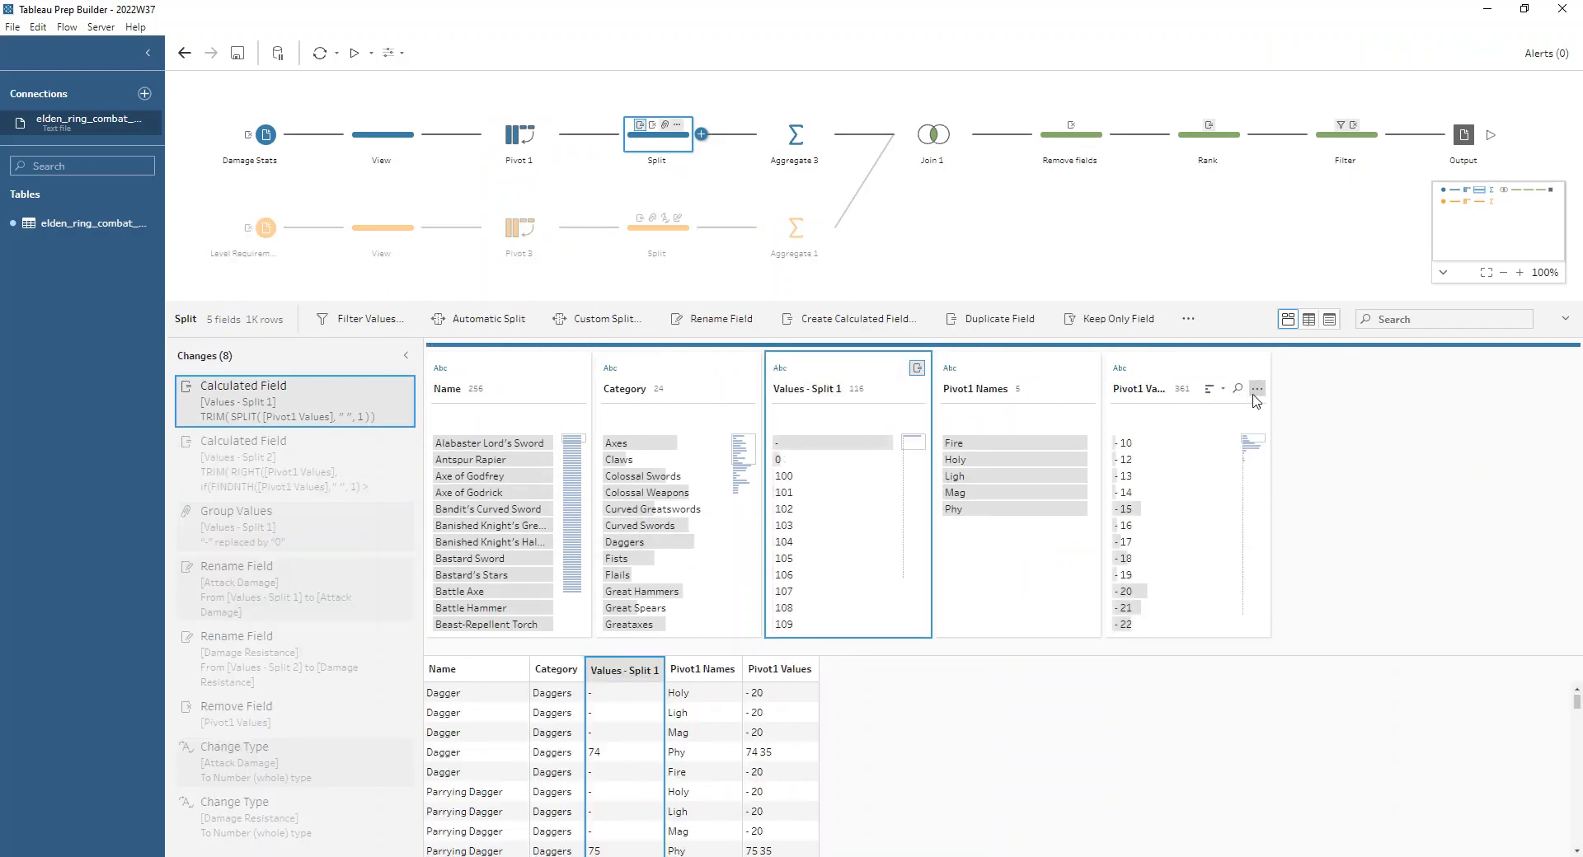
click(1254, 394)
mouse_move(1319, 462)
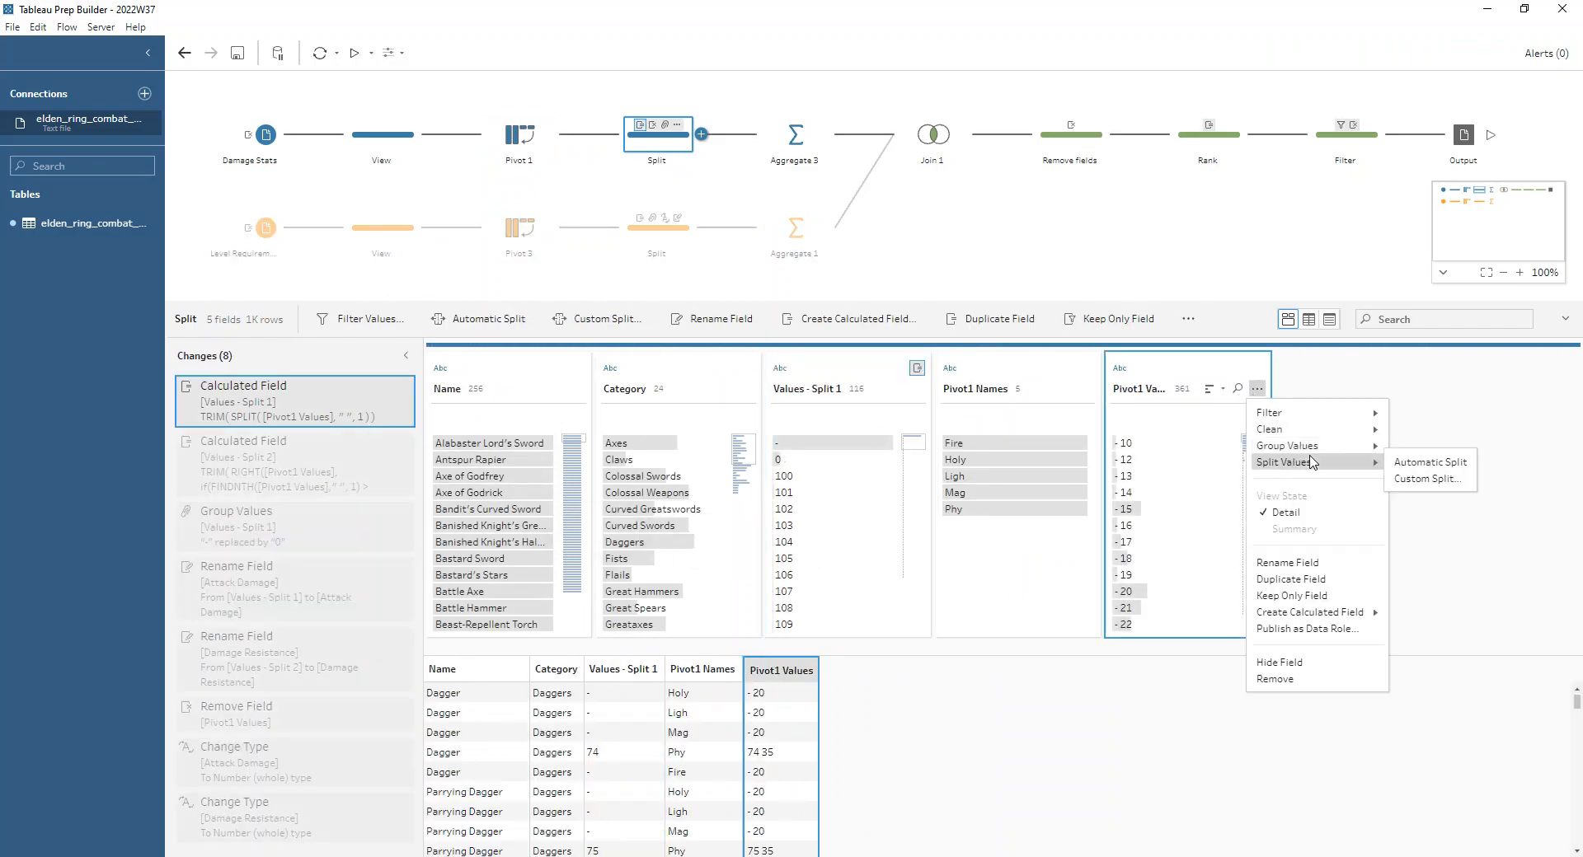
click(1424, 479)
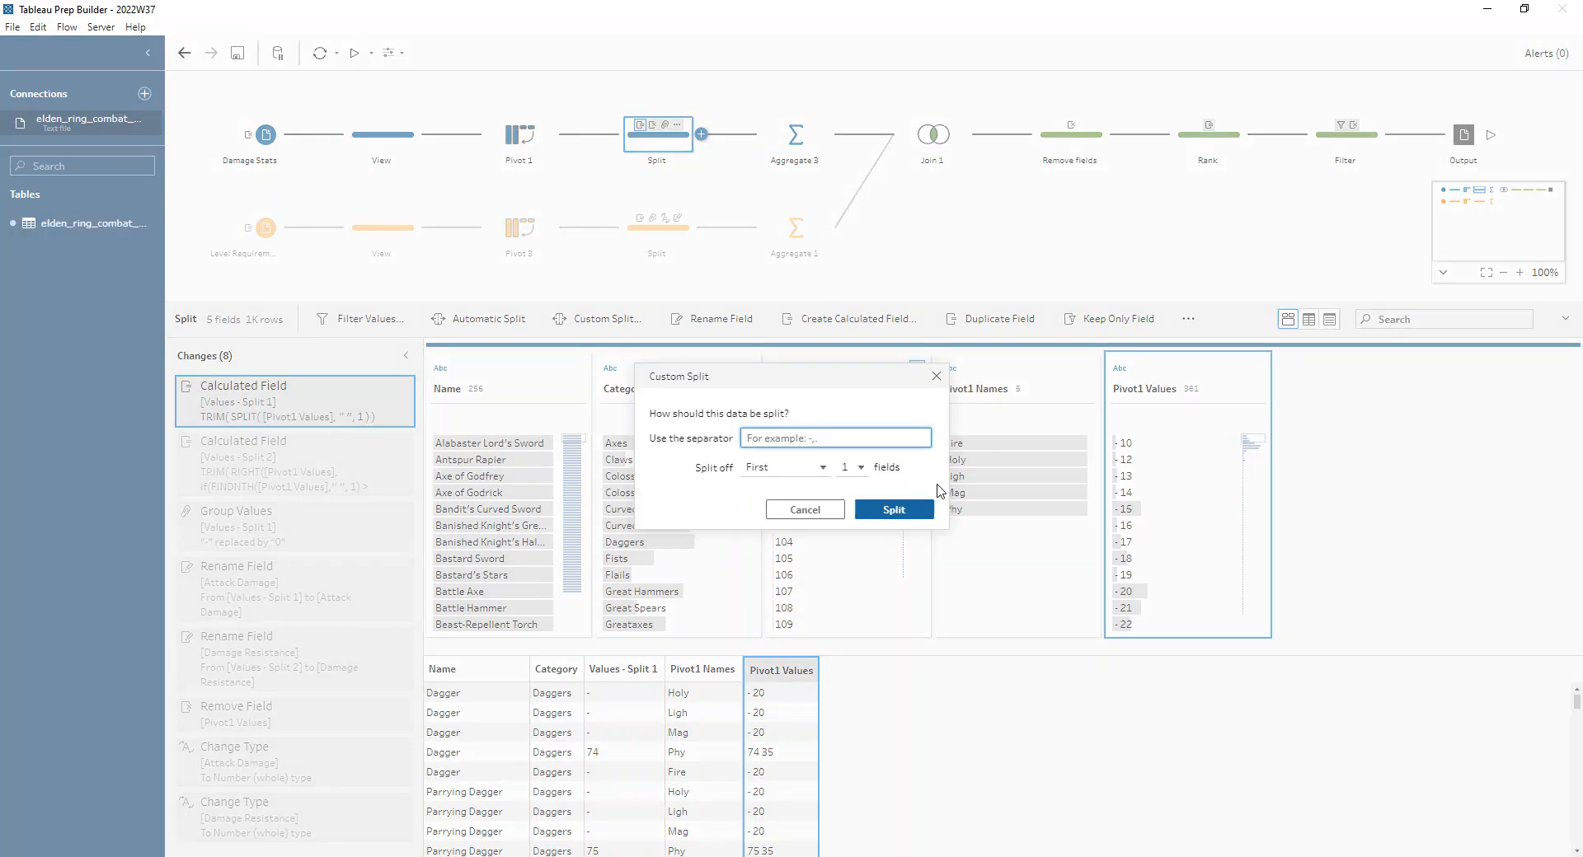
click(805, 469)
click(778, 518)
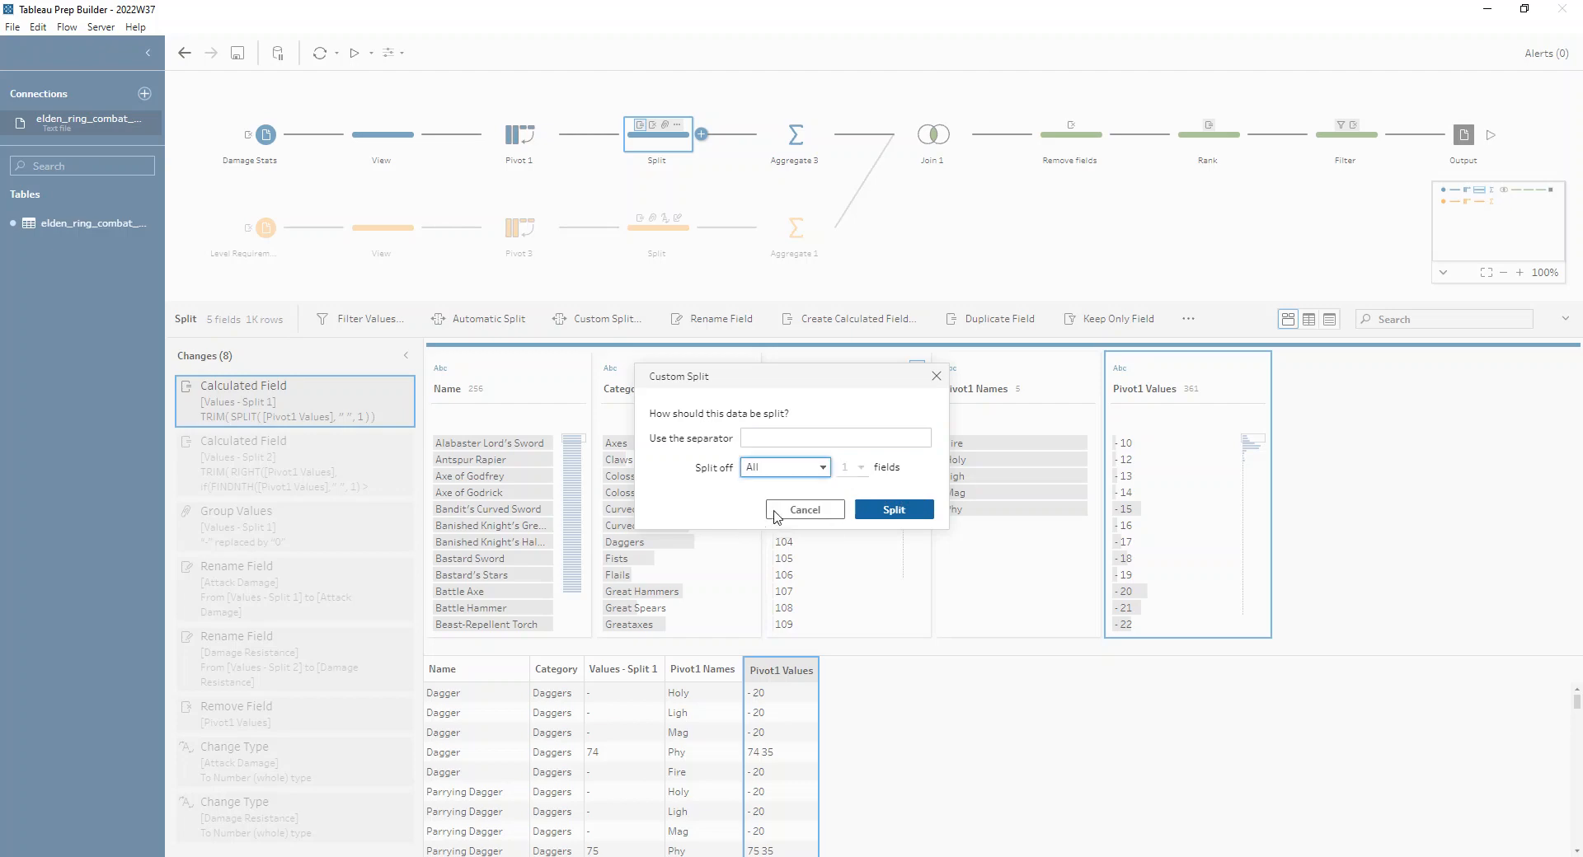
click(937, 376)
Step: Review the damage Split step's second calculation, value grouping, field renames and Attack Damage type change, plus the Aggregate 3 settings
click(295, 476)
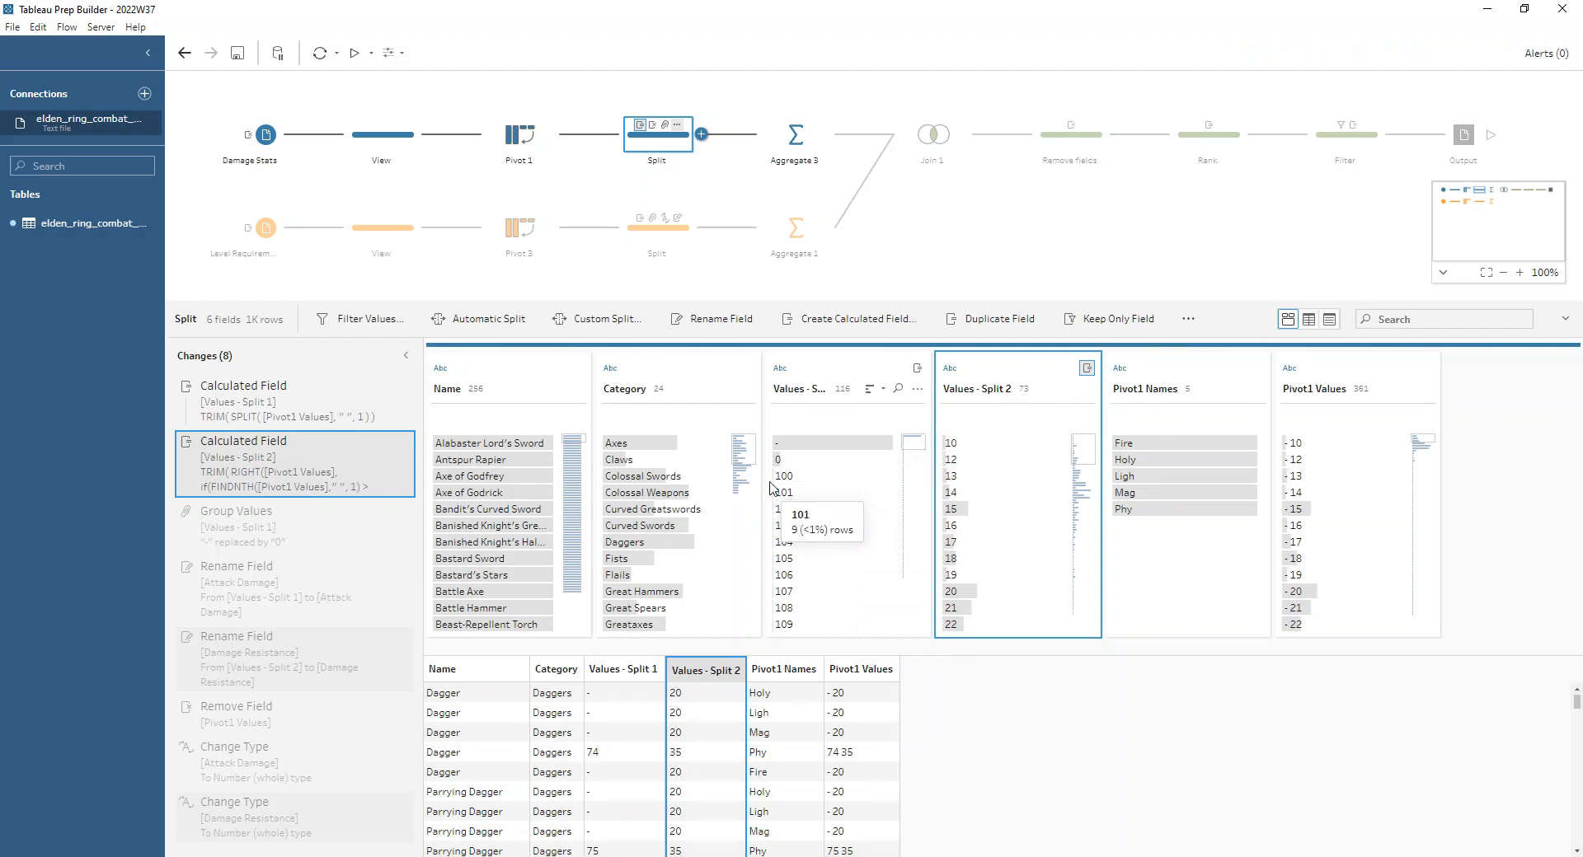
click(787, 459)
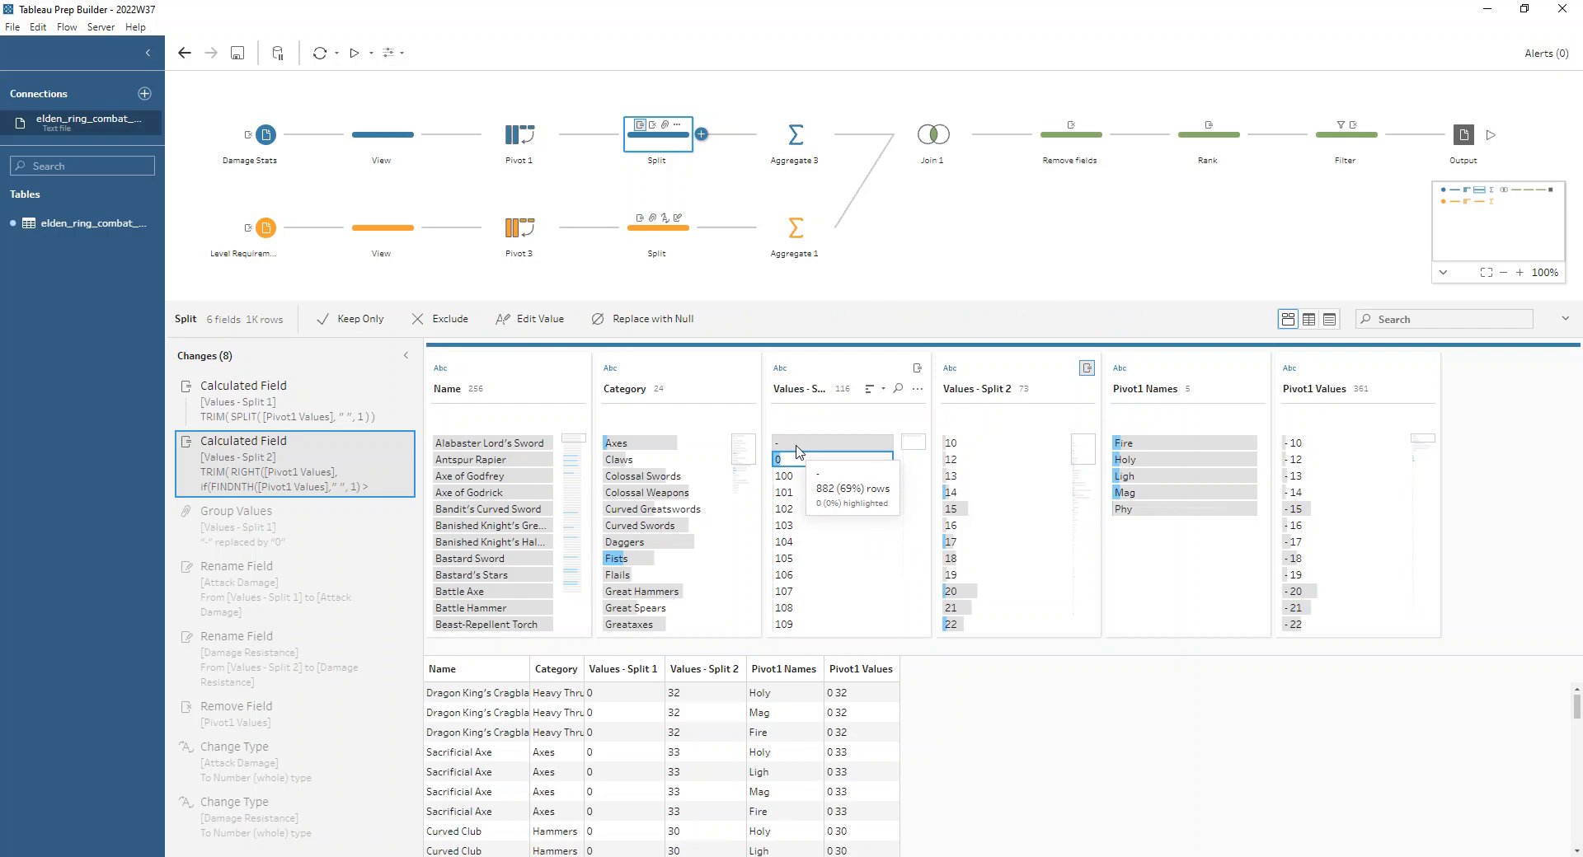
click(307, 516)
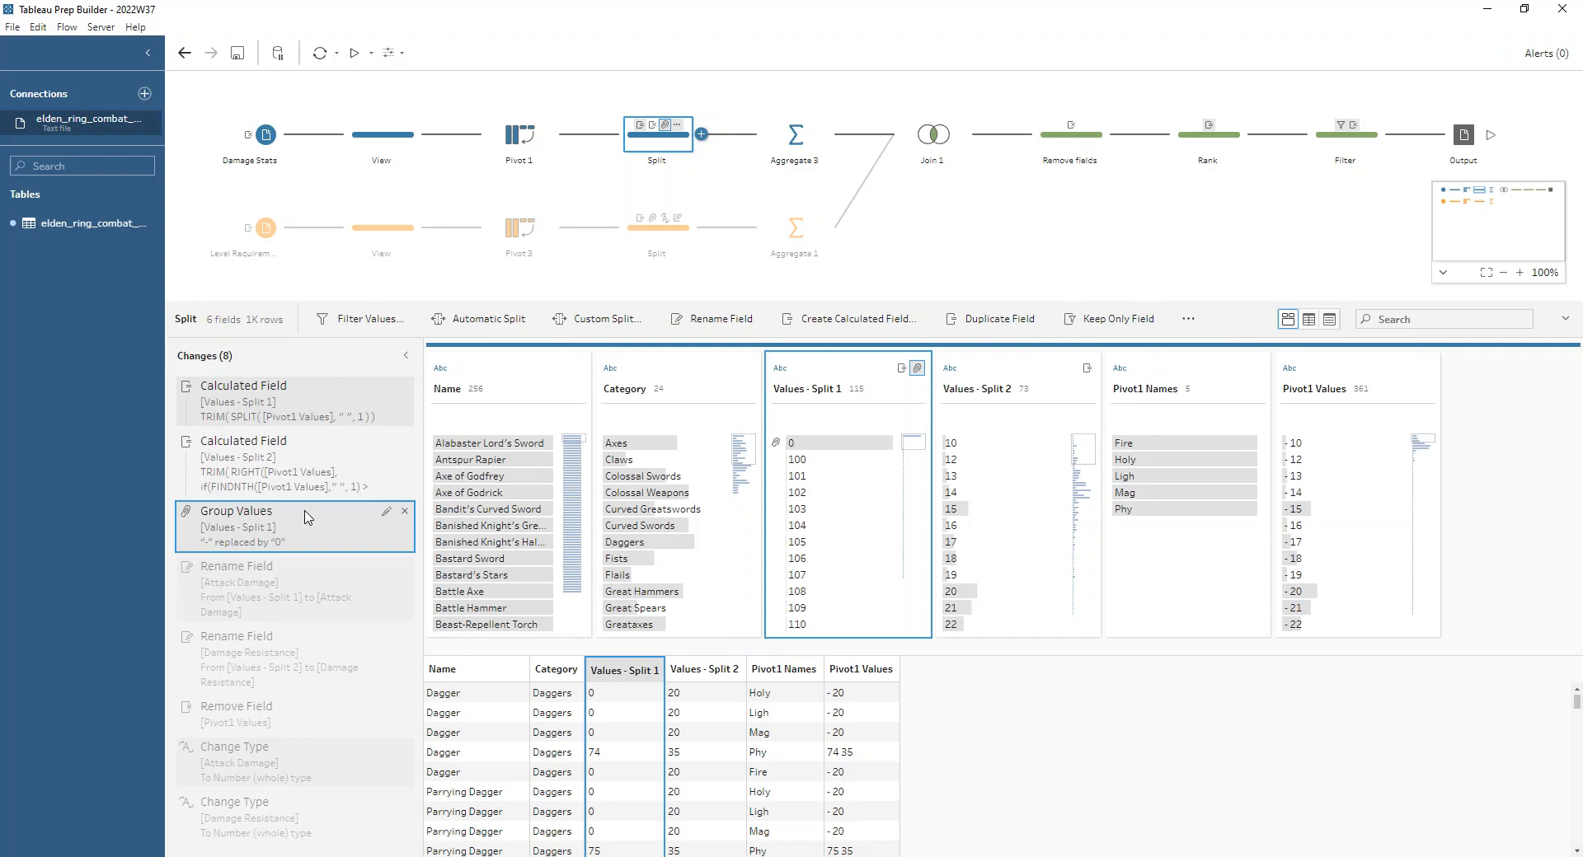
click(305, 575)
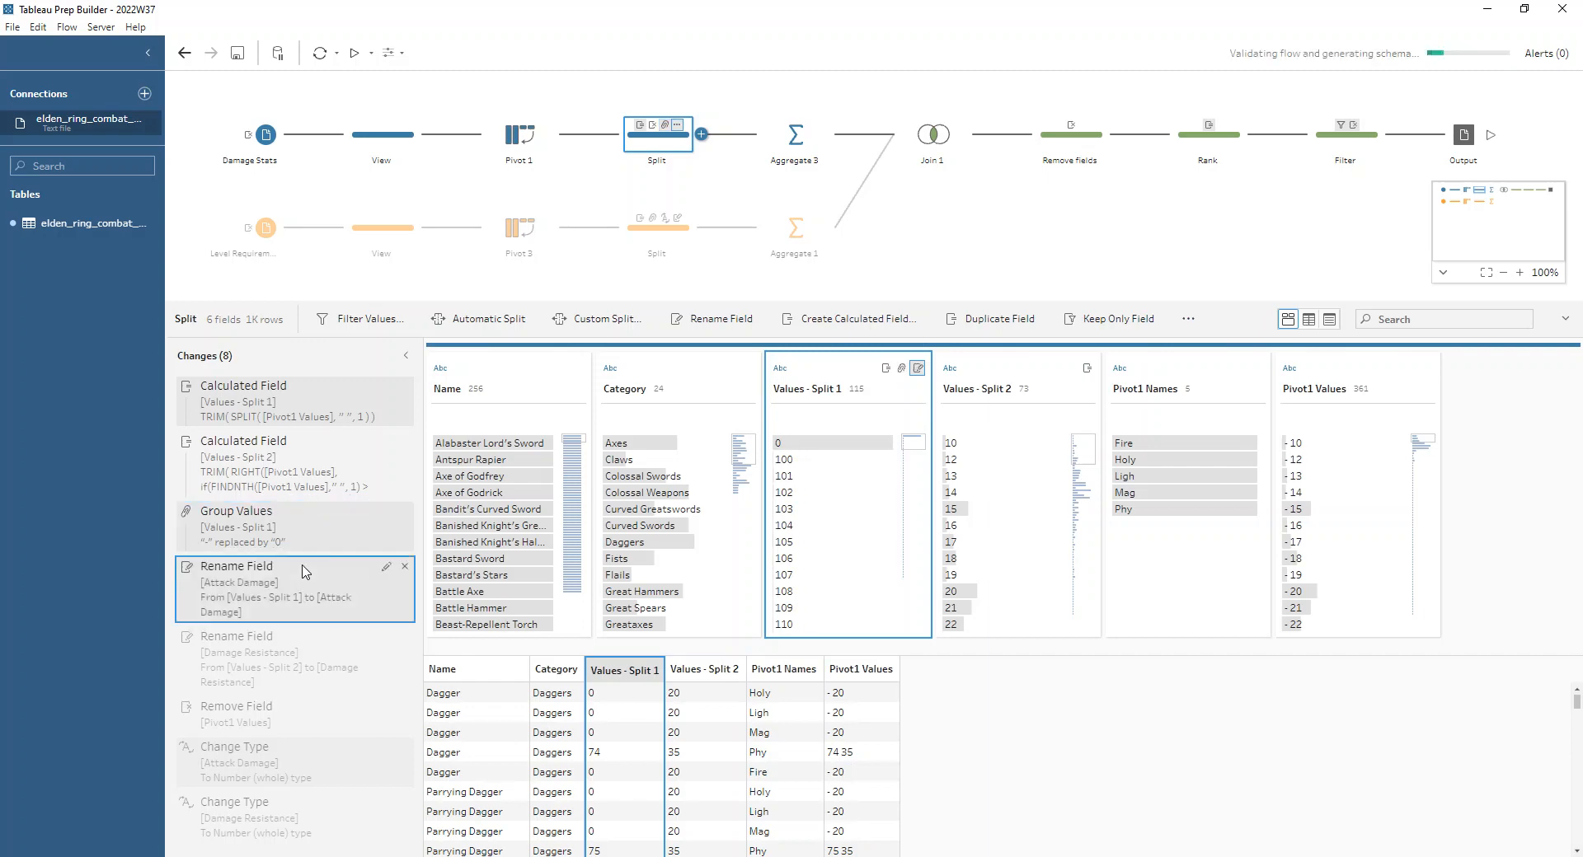
click(298, 659)
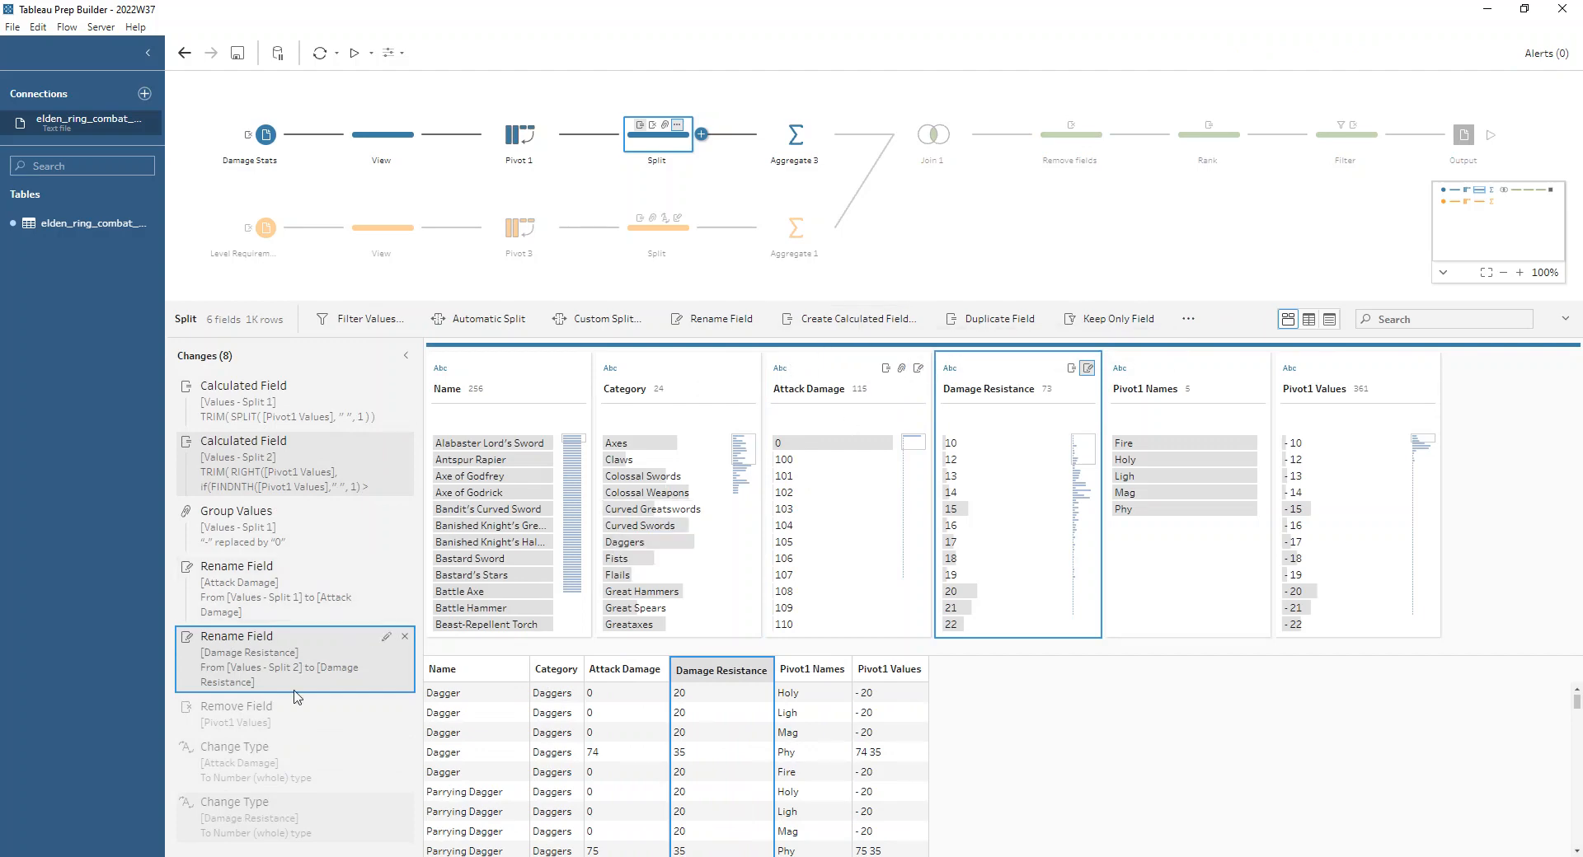
click(218, 751)
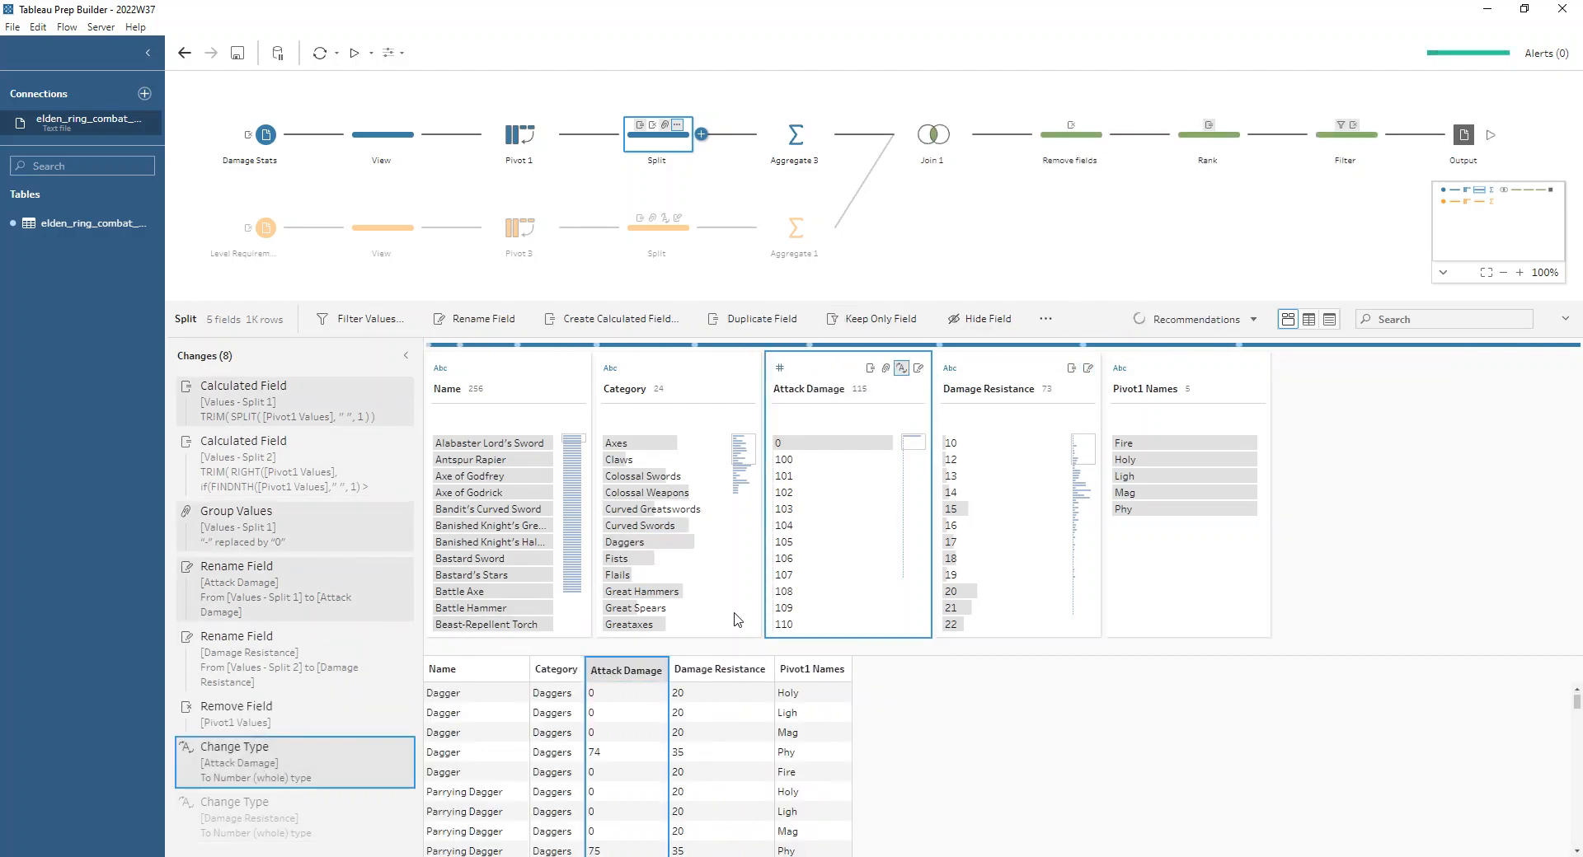
click(794, 147)
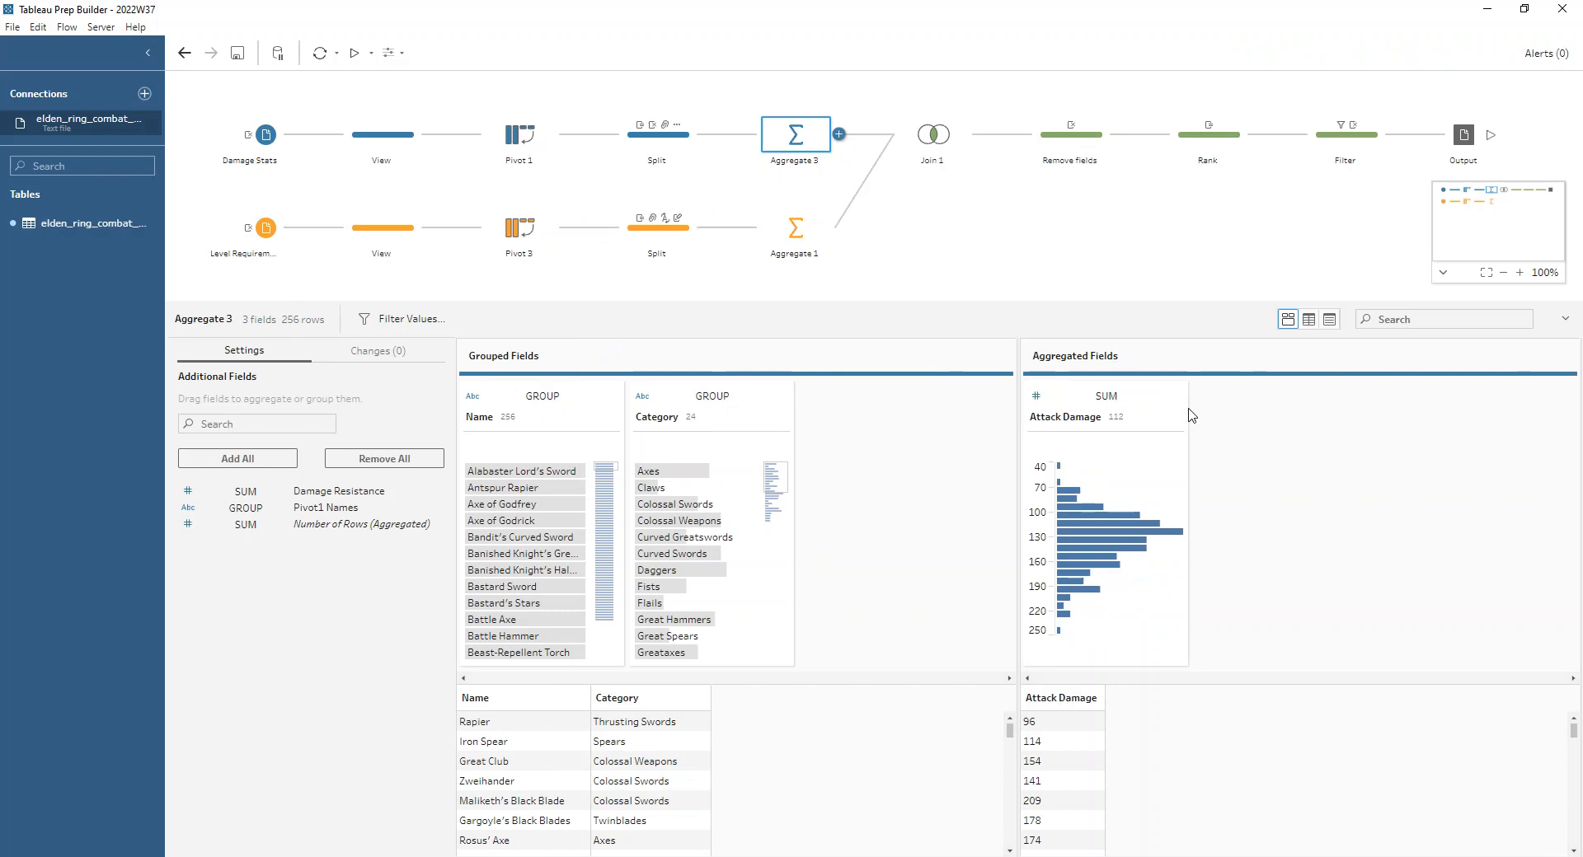
Step: Review the Level Requirements branch through its View, Pivot 3, Split and Aggregate 1 steps
click(391, 233)
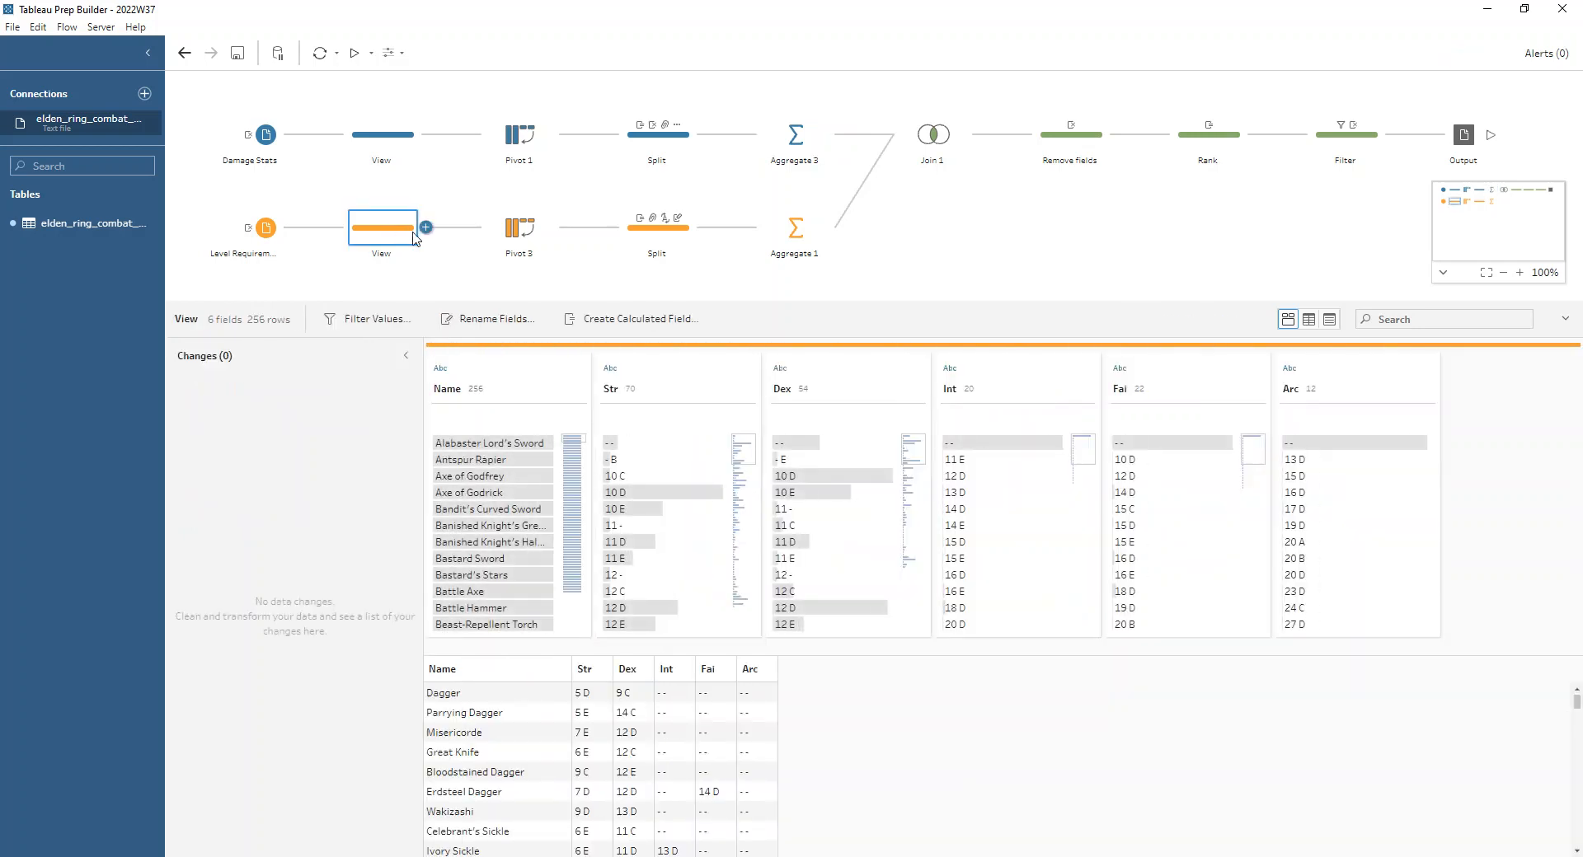
click(504, 244)
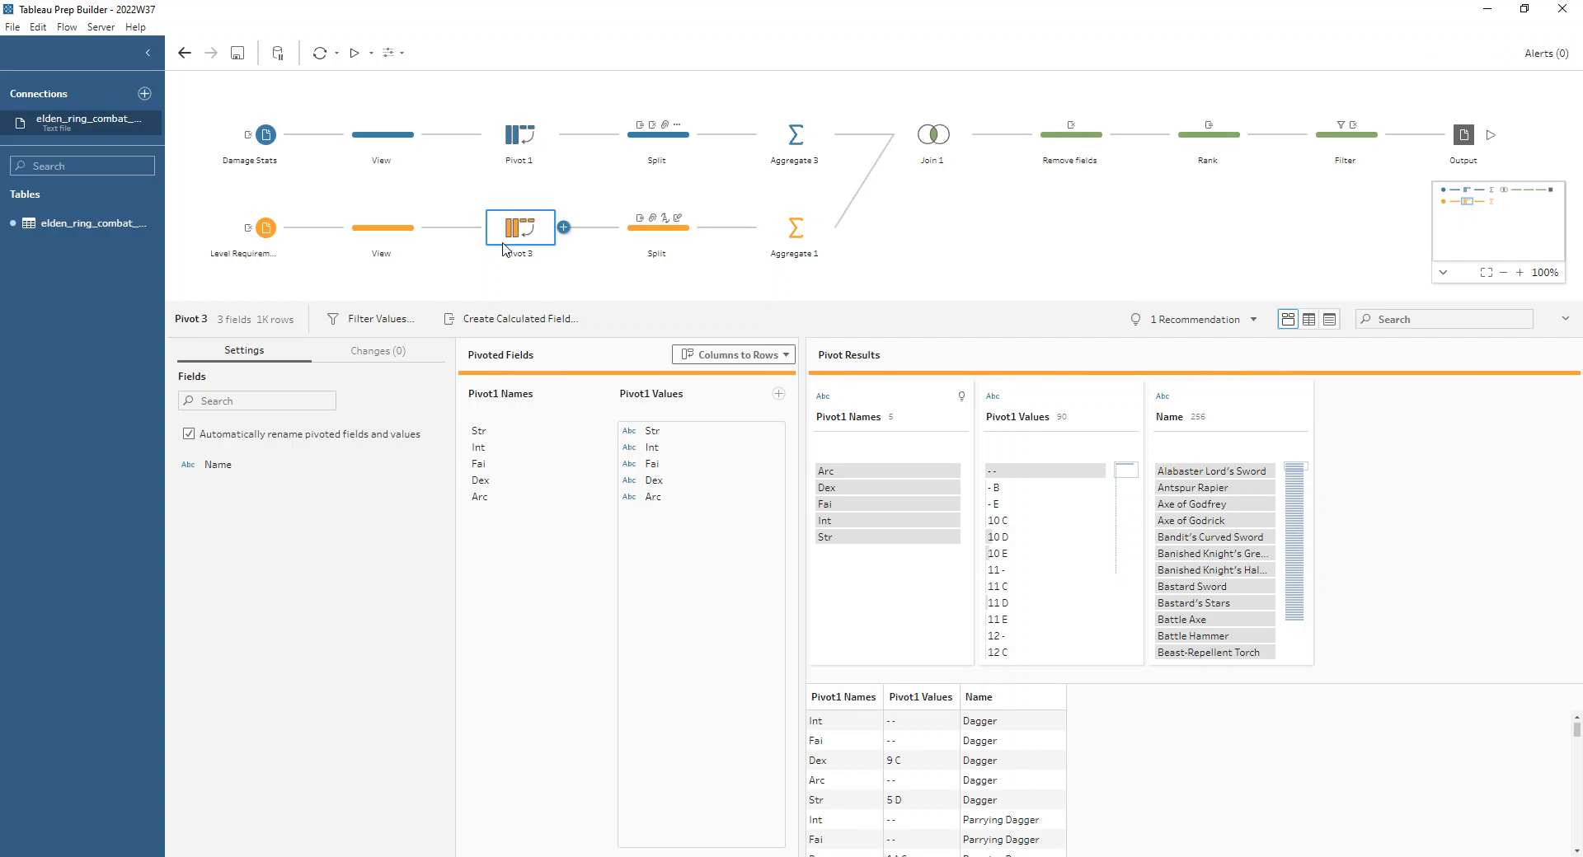
click(683, 242)
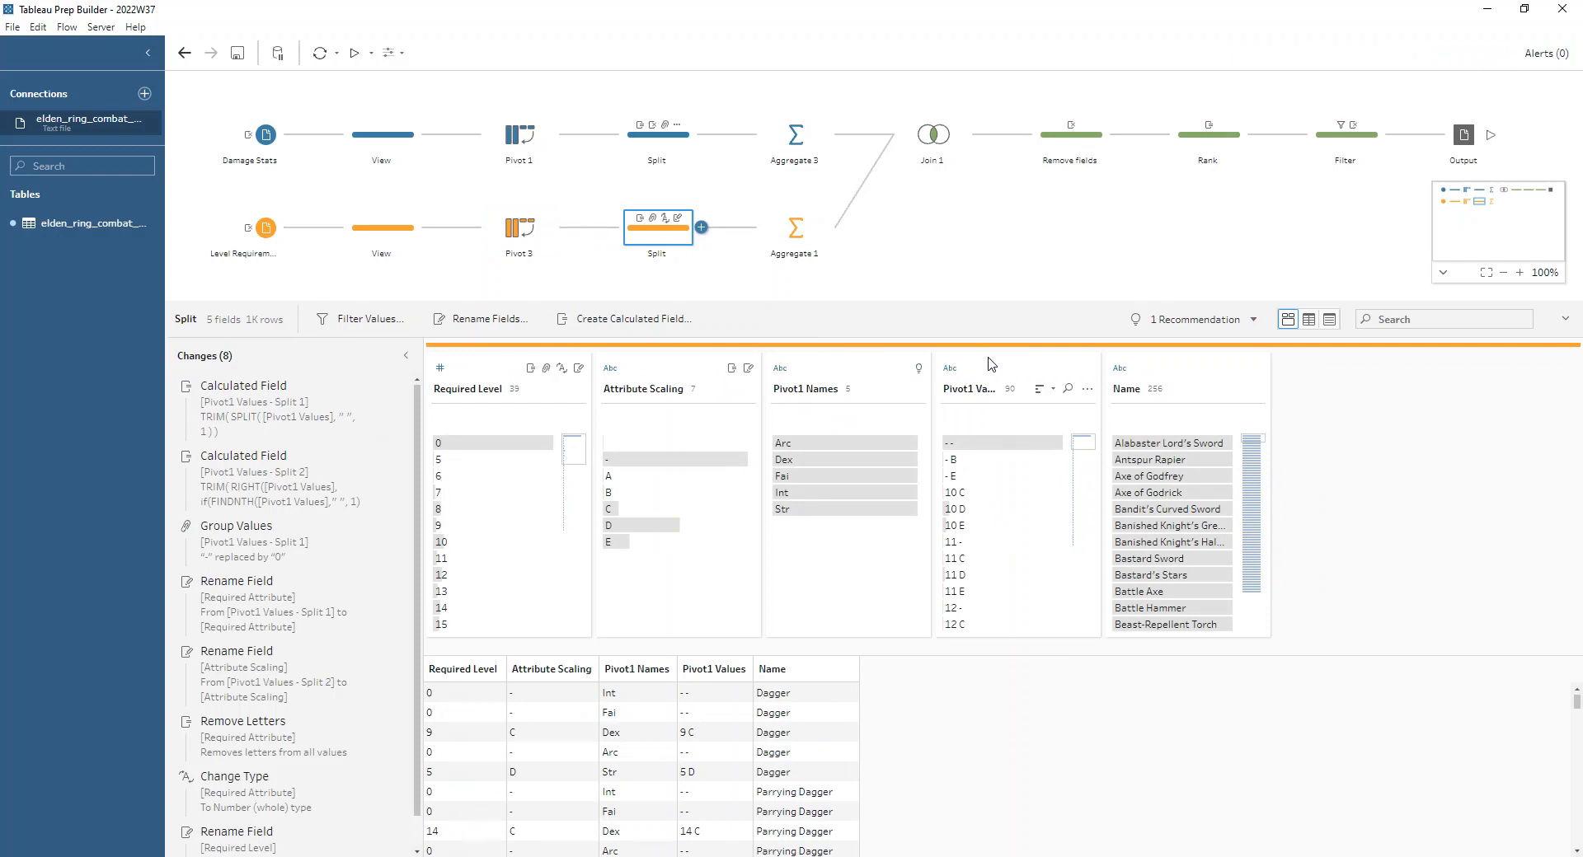
mouse_move(468, 582)
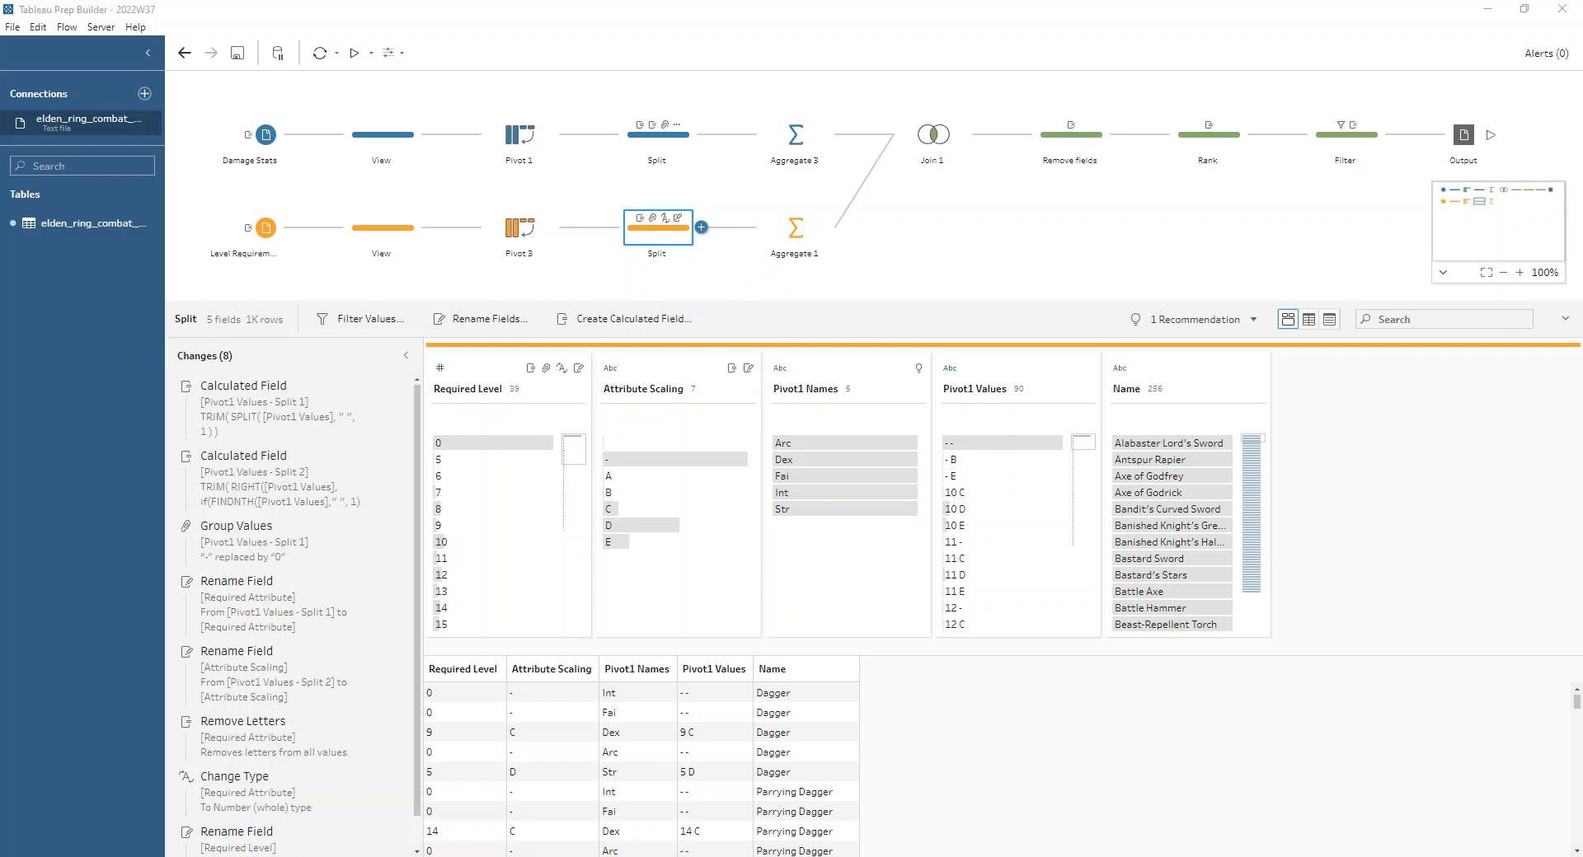
click(794, 235)
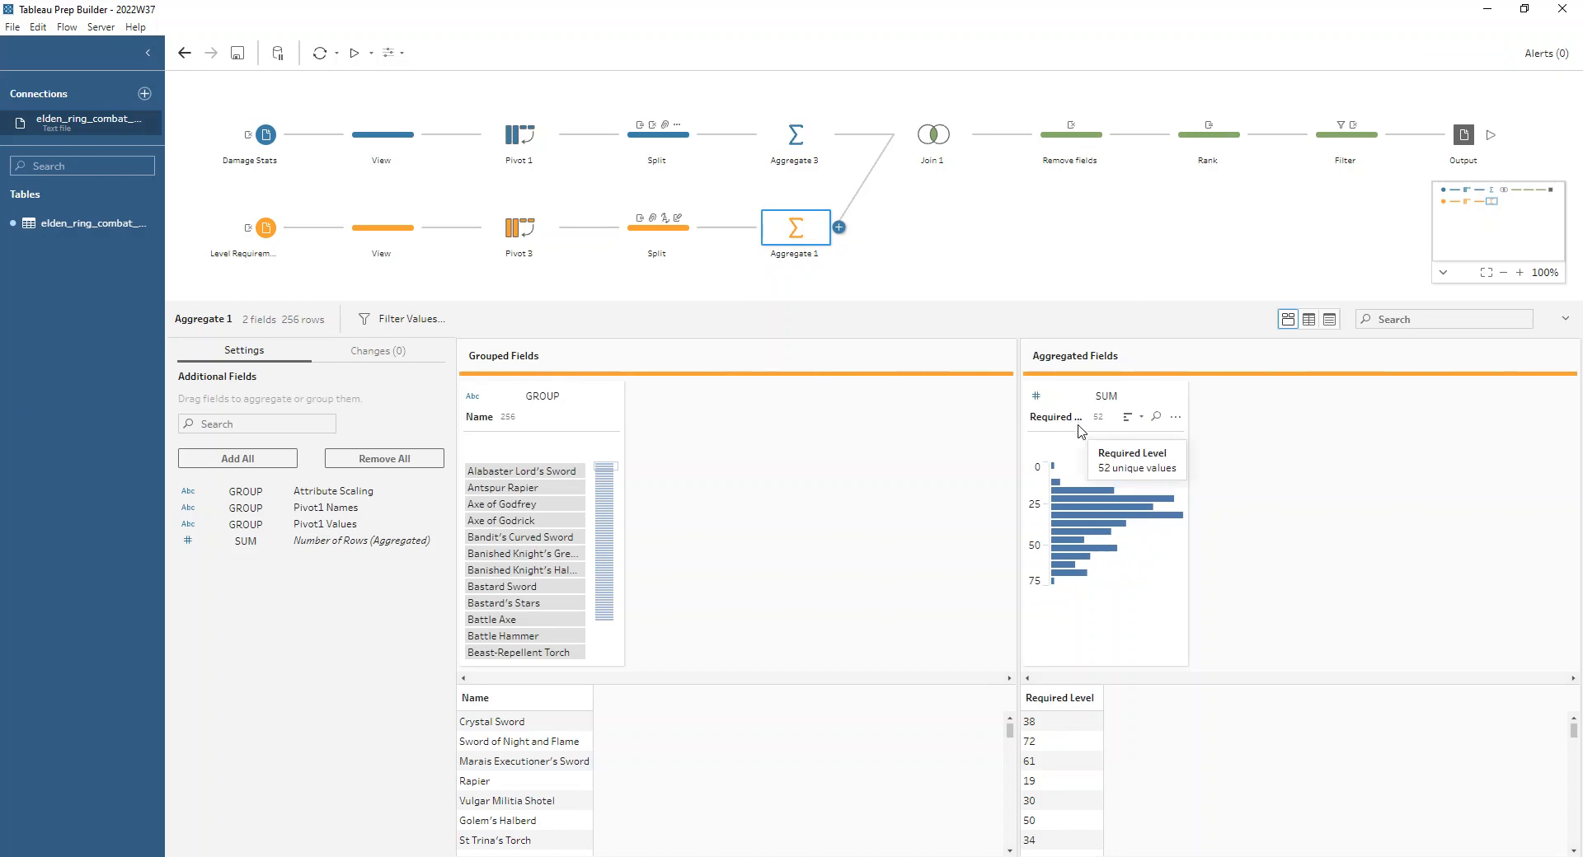
Step: Examine Join 1 and the Remove fields step, highlighting the weapons in the 0–5 and 10–15 Required Level bins
click(933, 134)
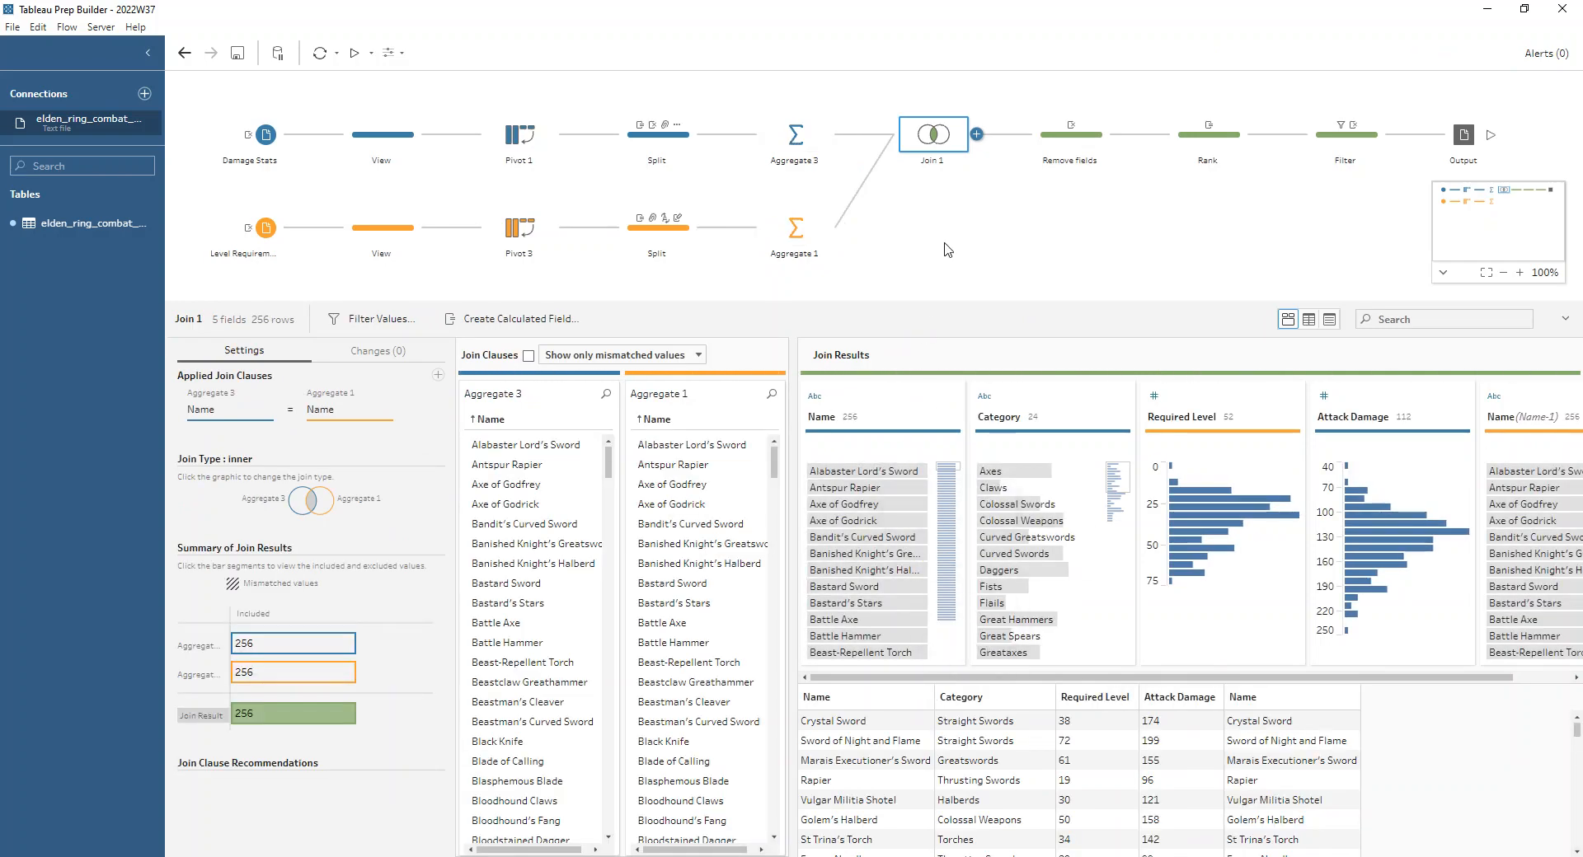
click(1060, 153)
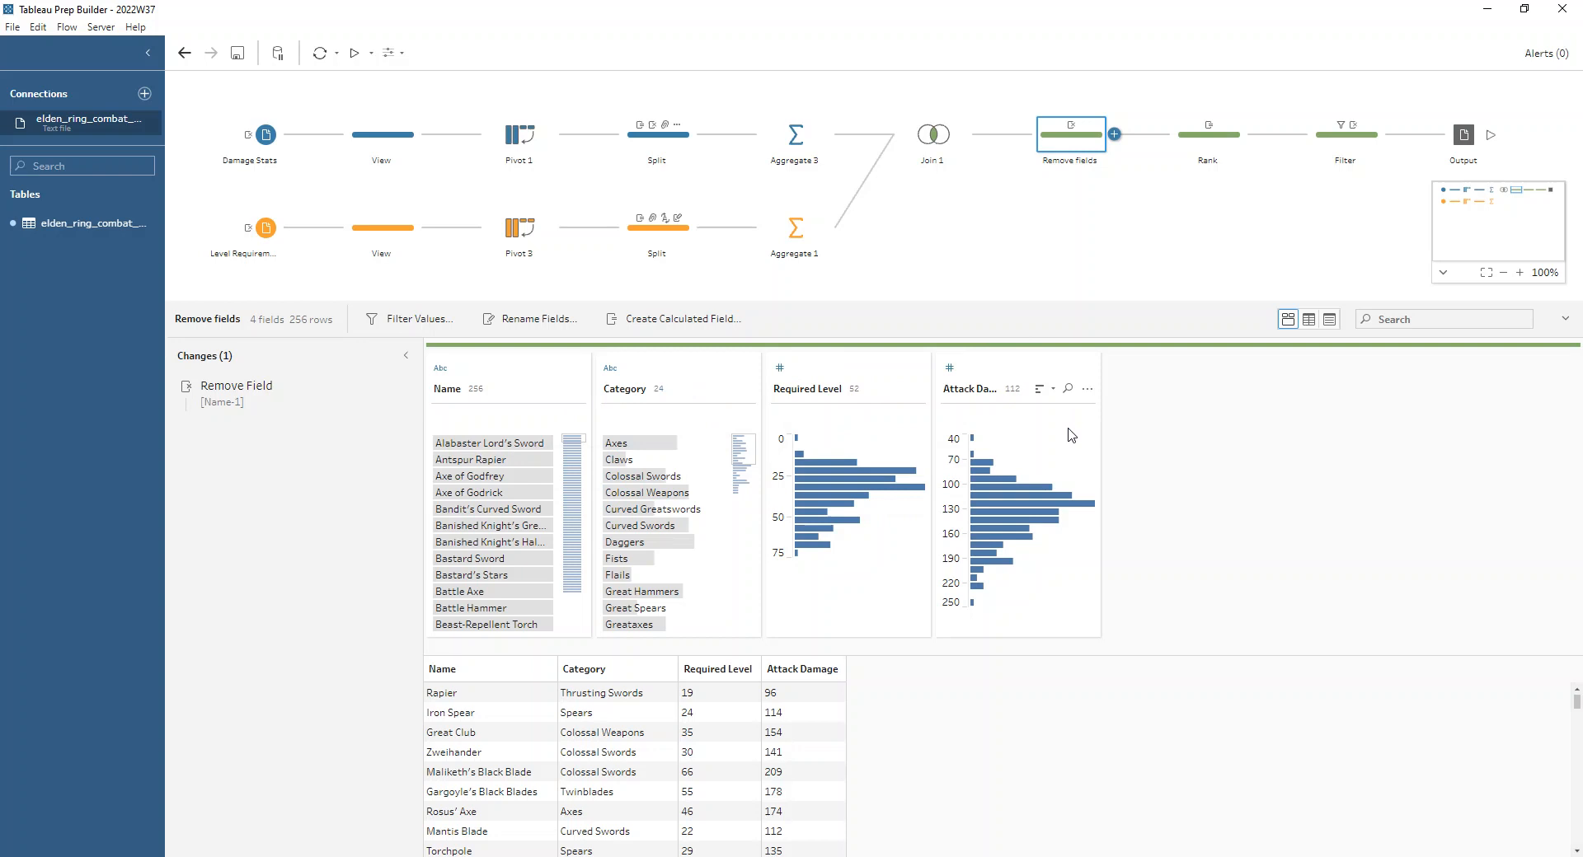
mouse_move(887, 446)
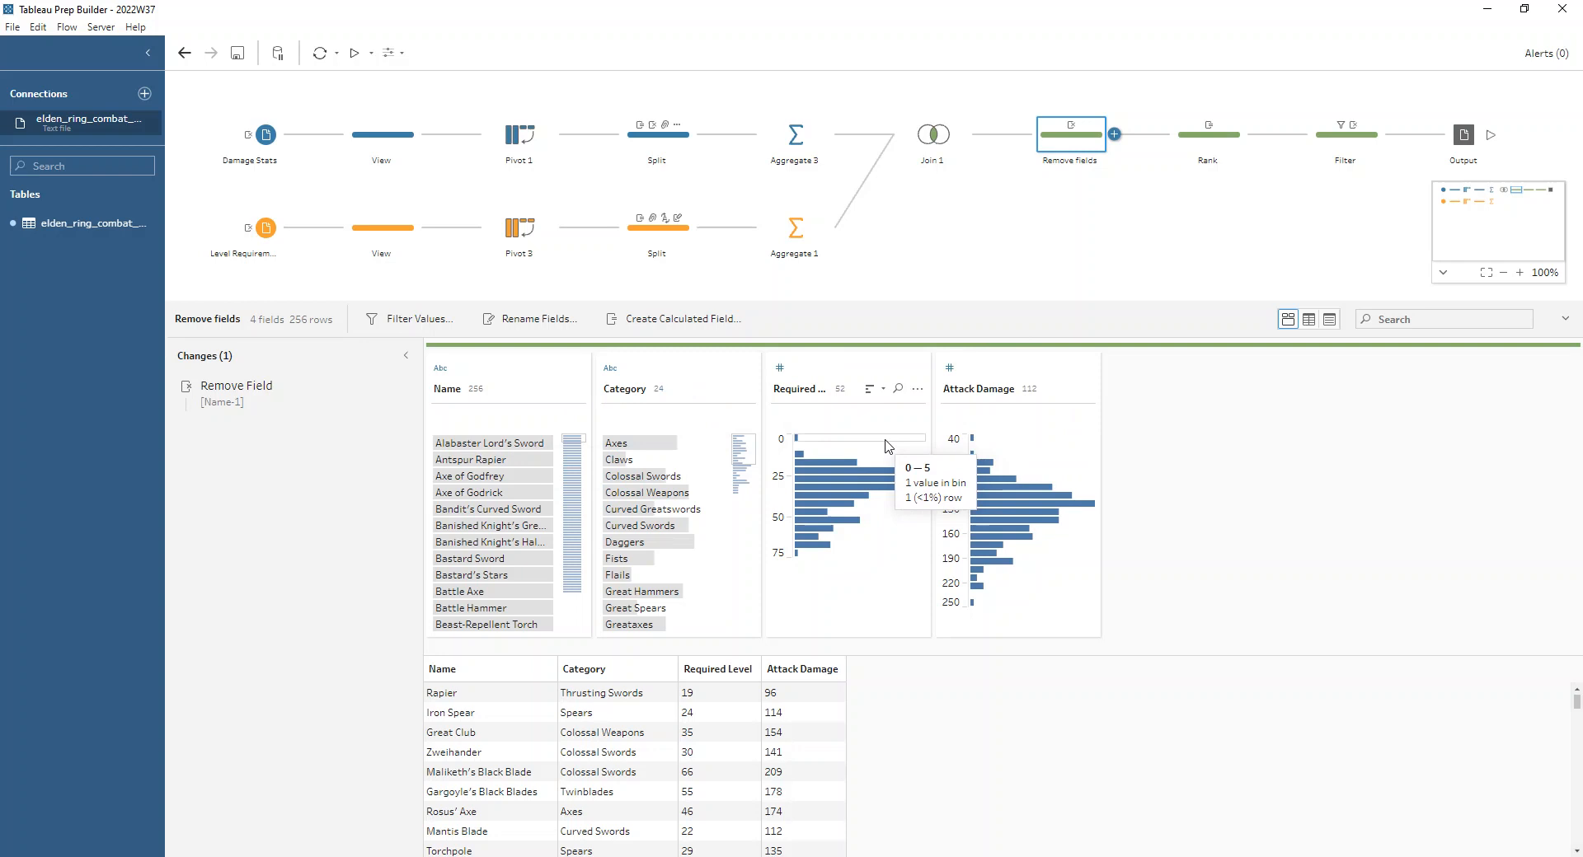
click(888, 439)
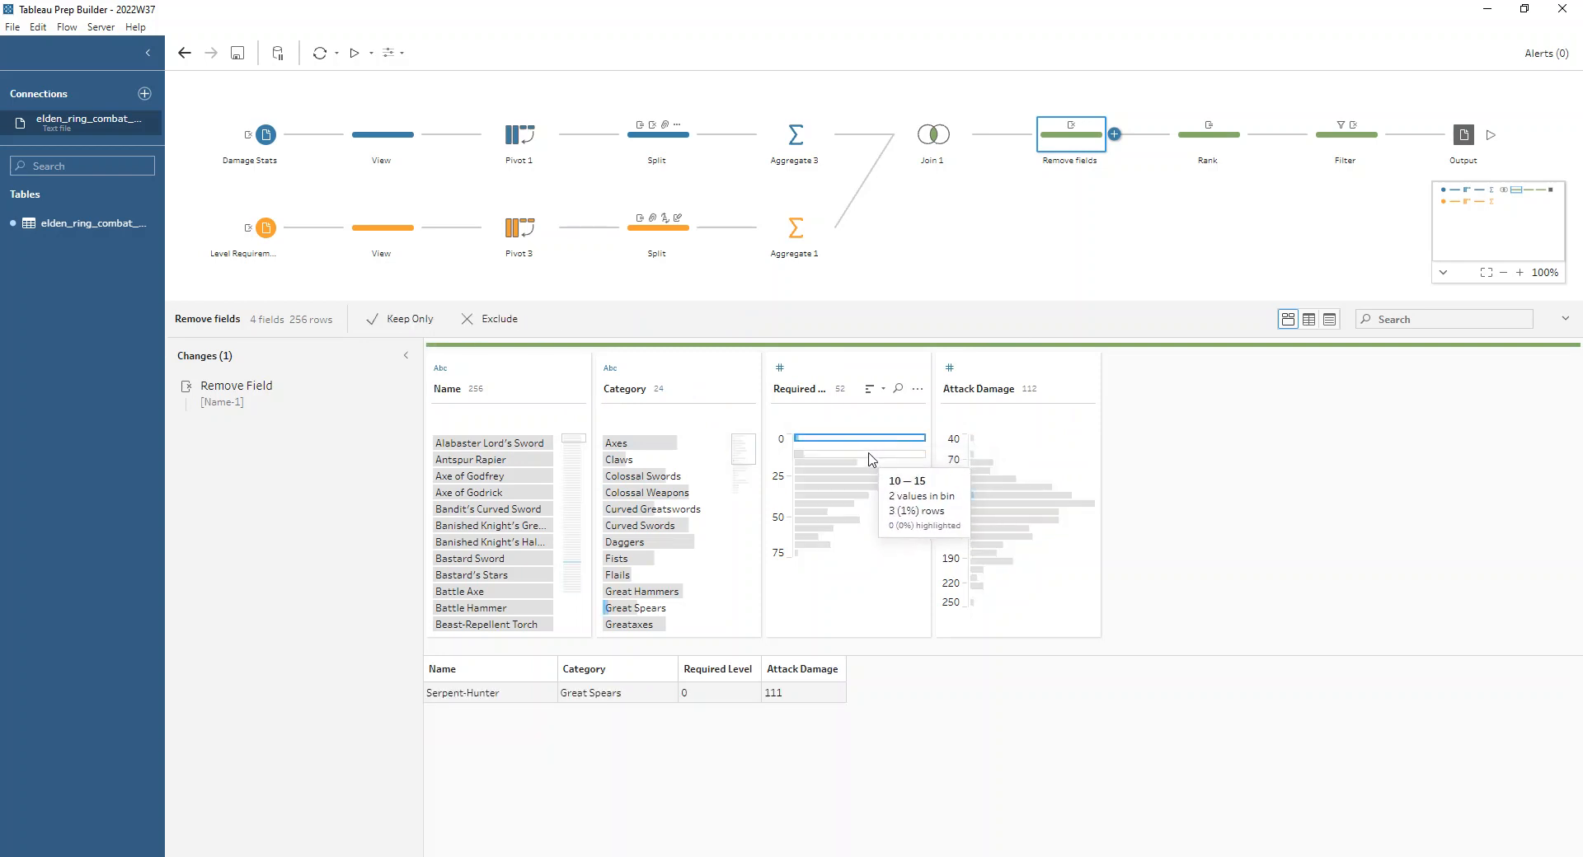
click(869, 455)
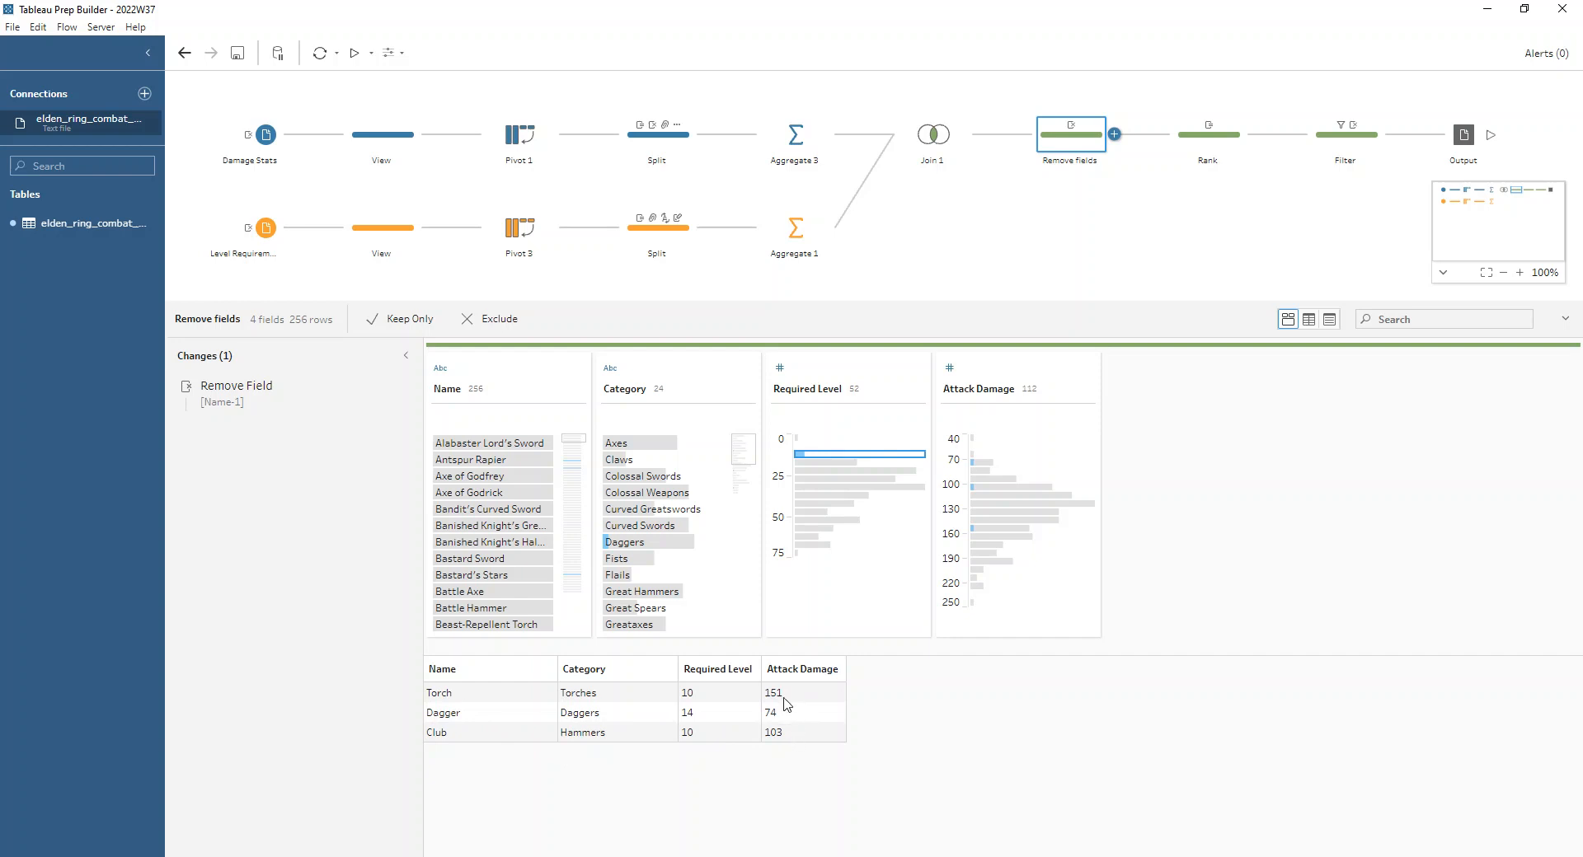
Step: Examine the Rank step's calculation and the calculated field options available for Attack Damage, leaving the rank settings as they are
click(1207, 163)
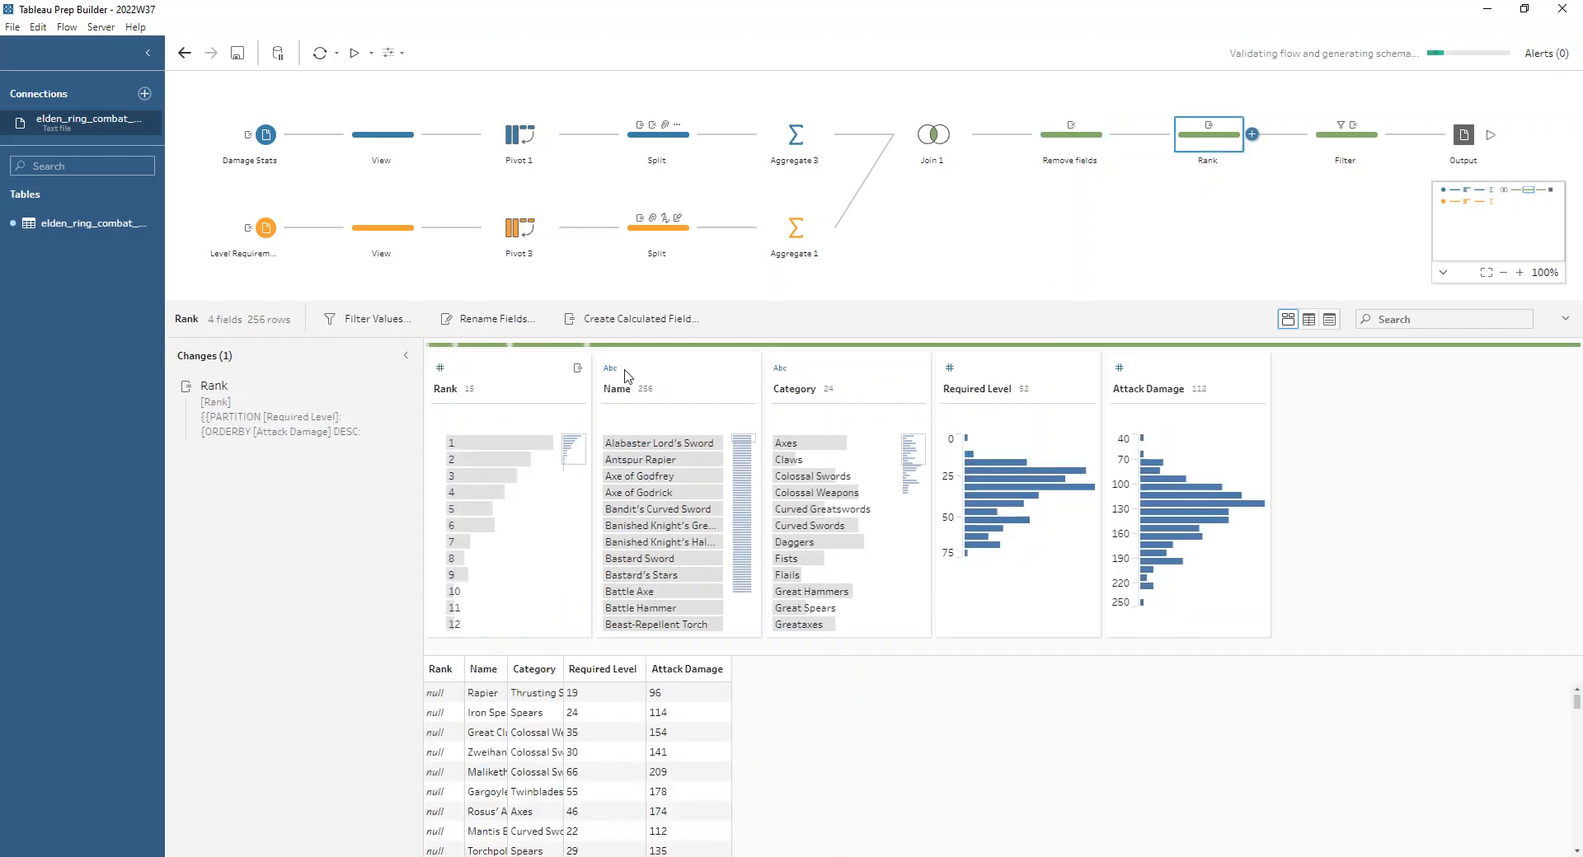
click(385, 392)
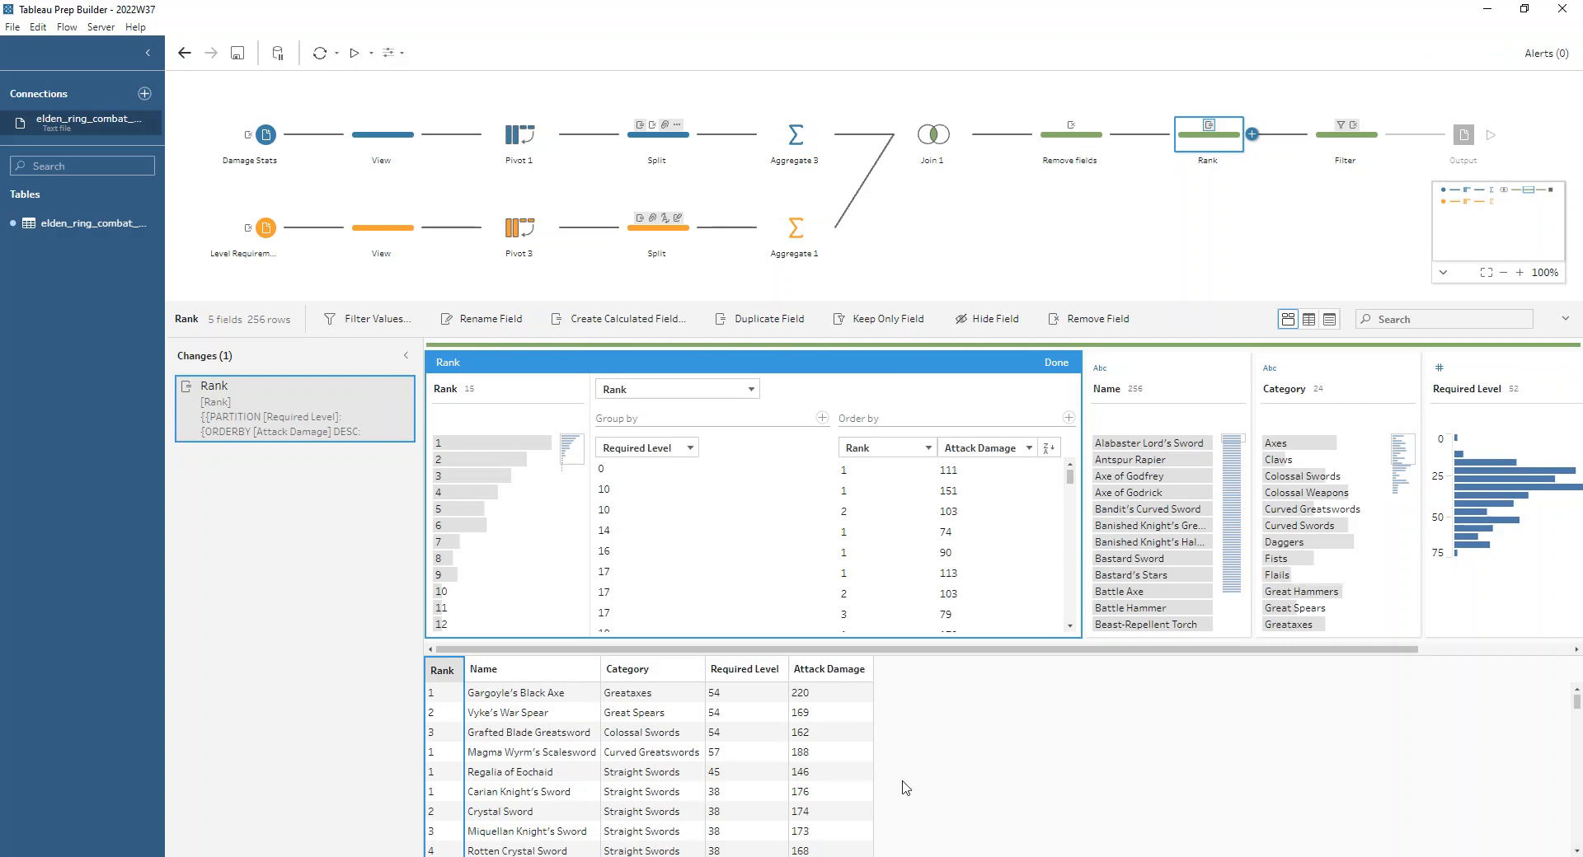
drag(978, 650, 1154, 646)
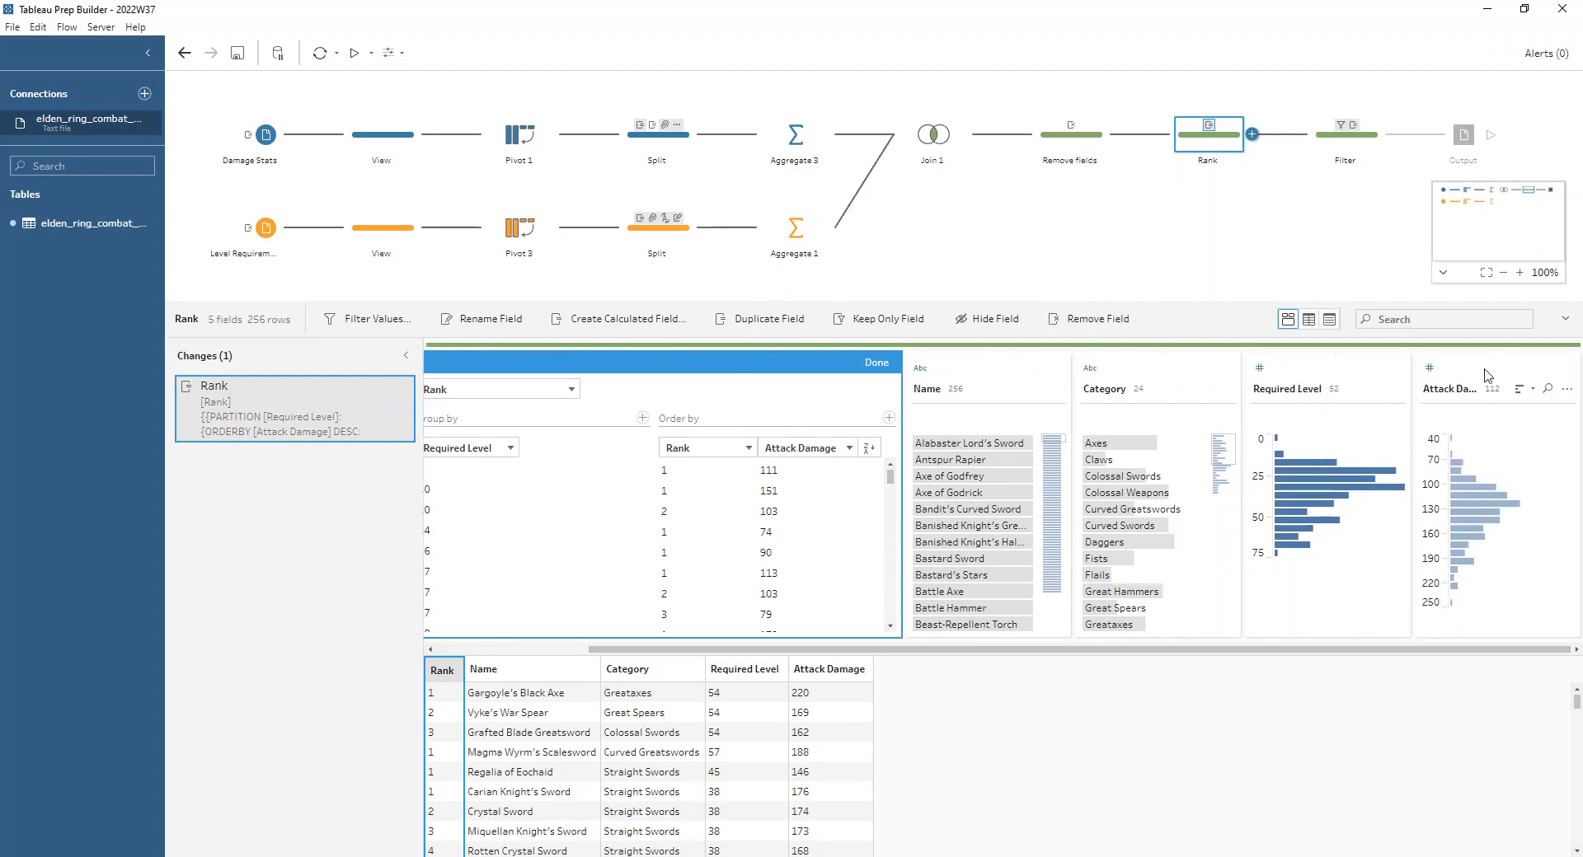
click(1565, 389)
mouse_move(1310, 613)
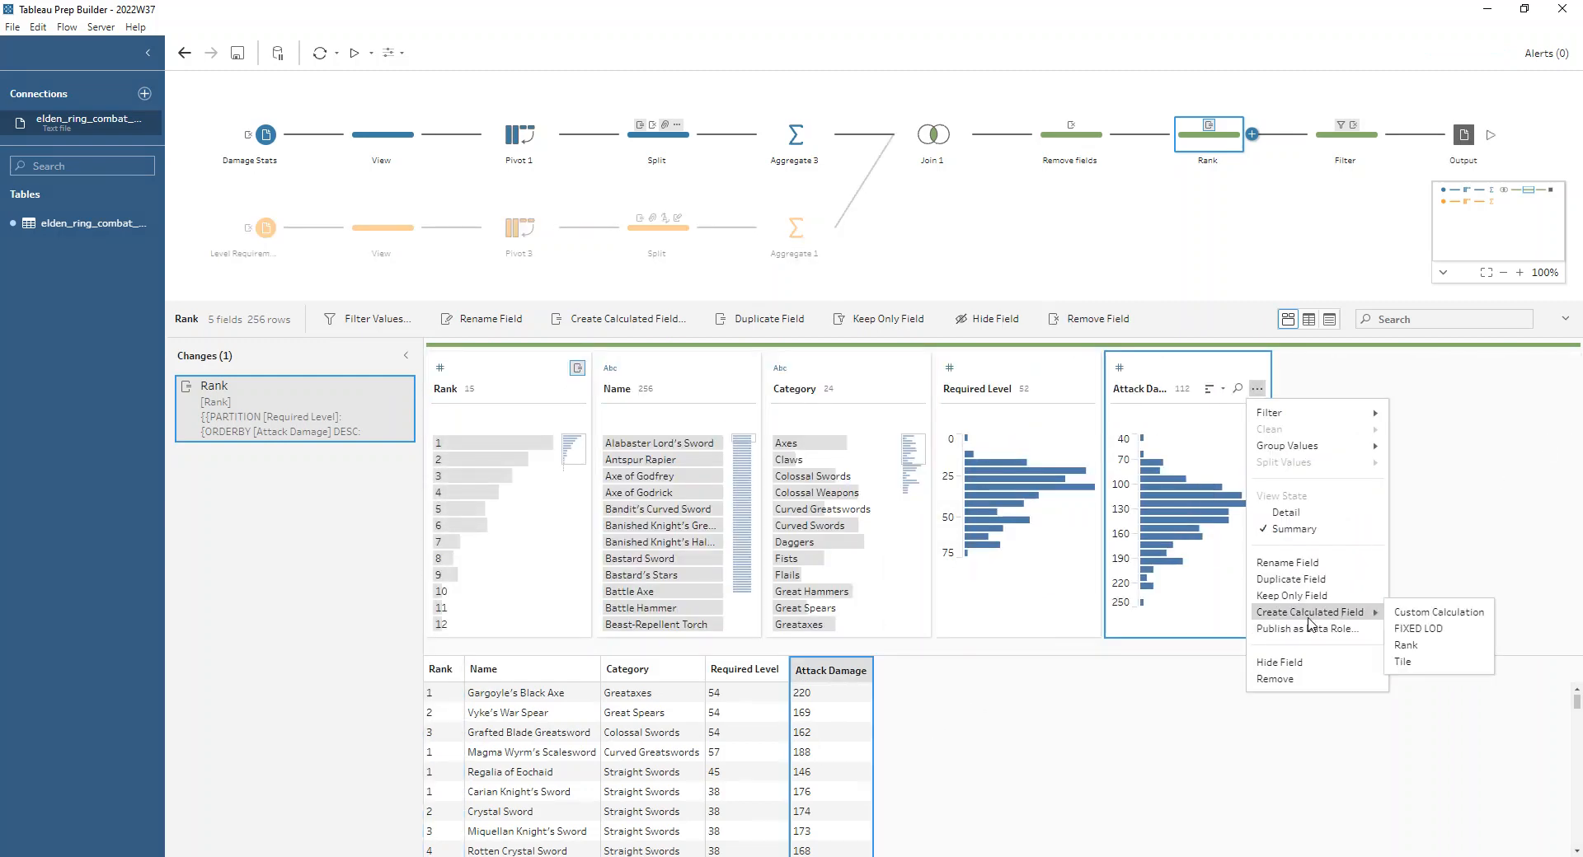
click(388, 389)
click(388, 387)
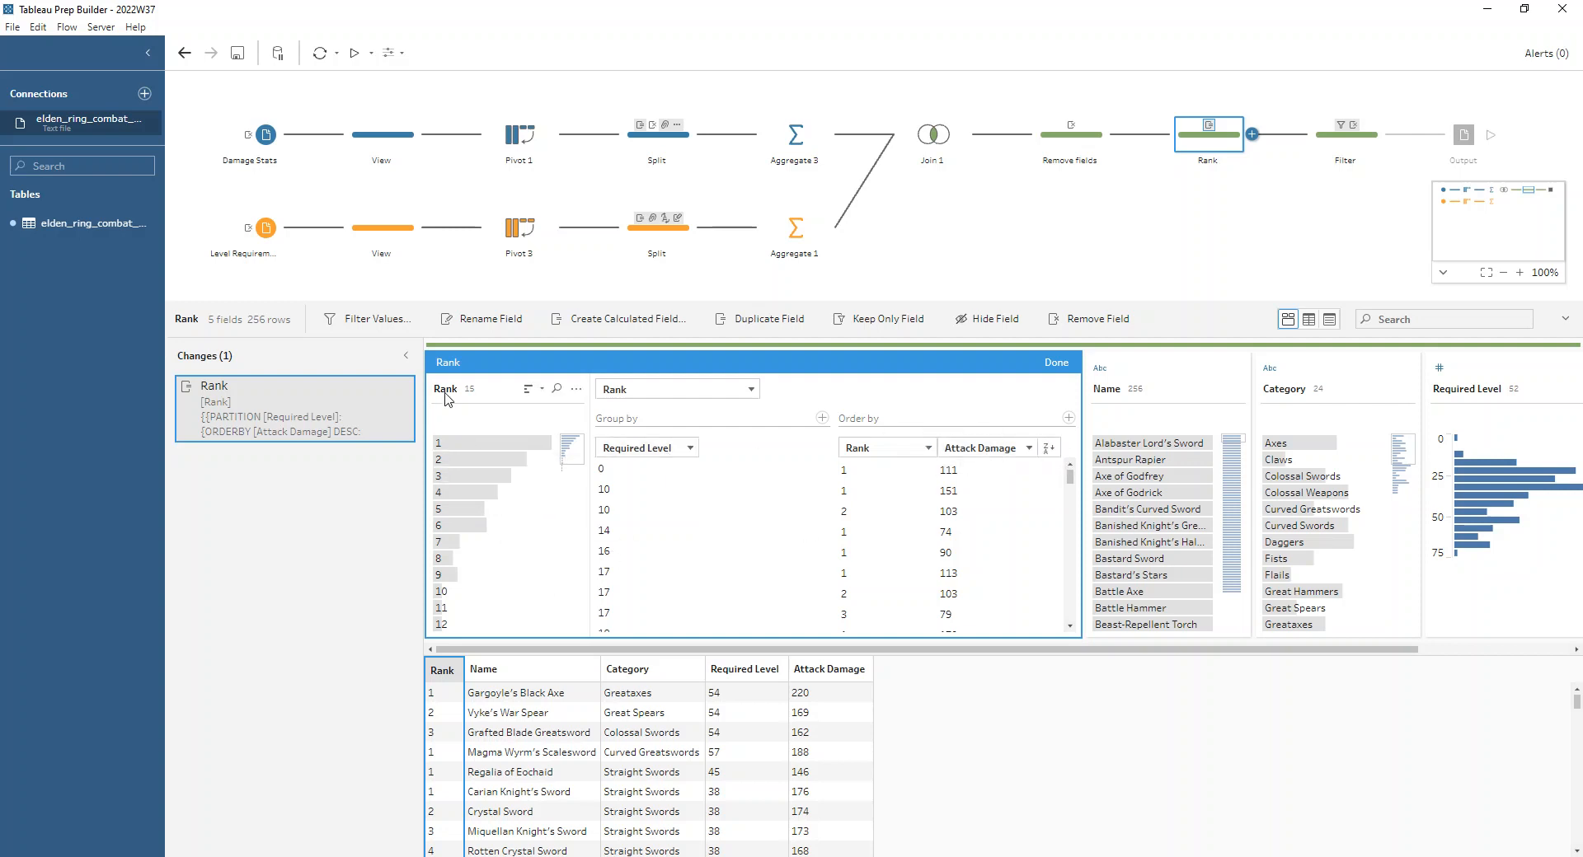
click(1056, 362)
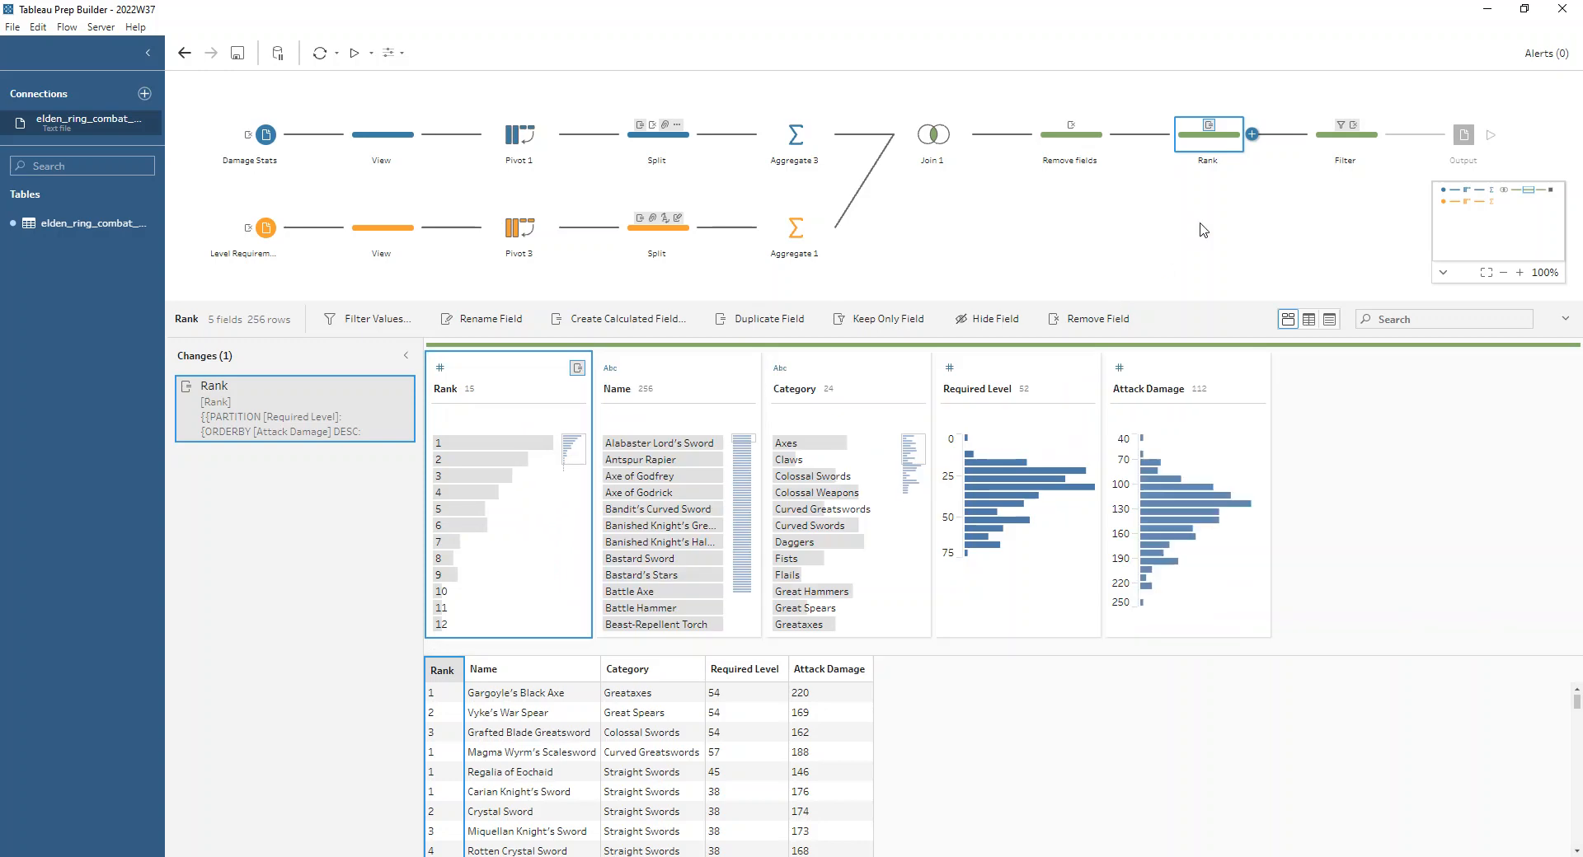
Step: Inspect the Filter step's keep-only change on Rank and highlight the rows with rank 1
click(1362, 142)
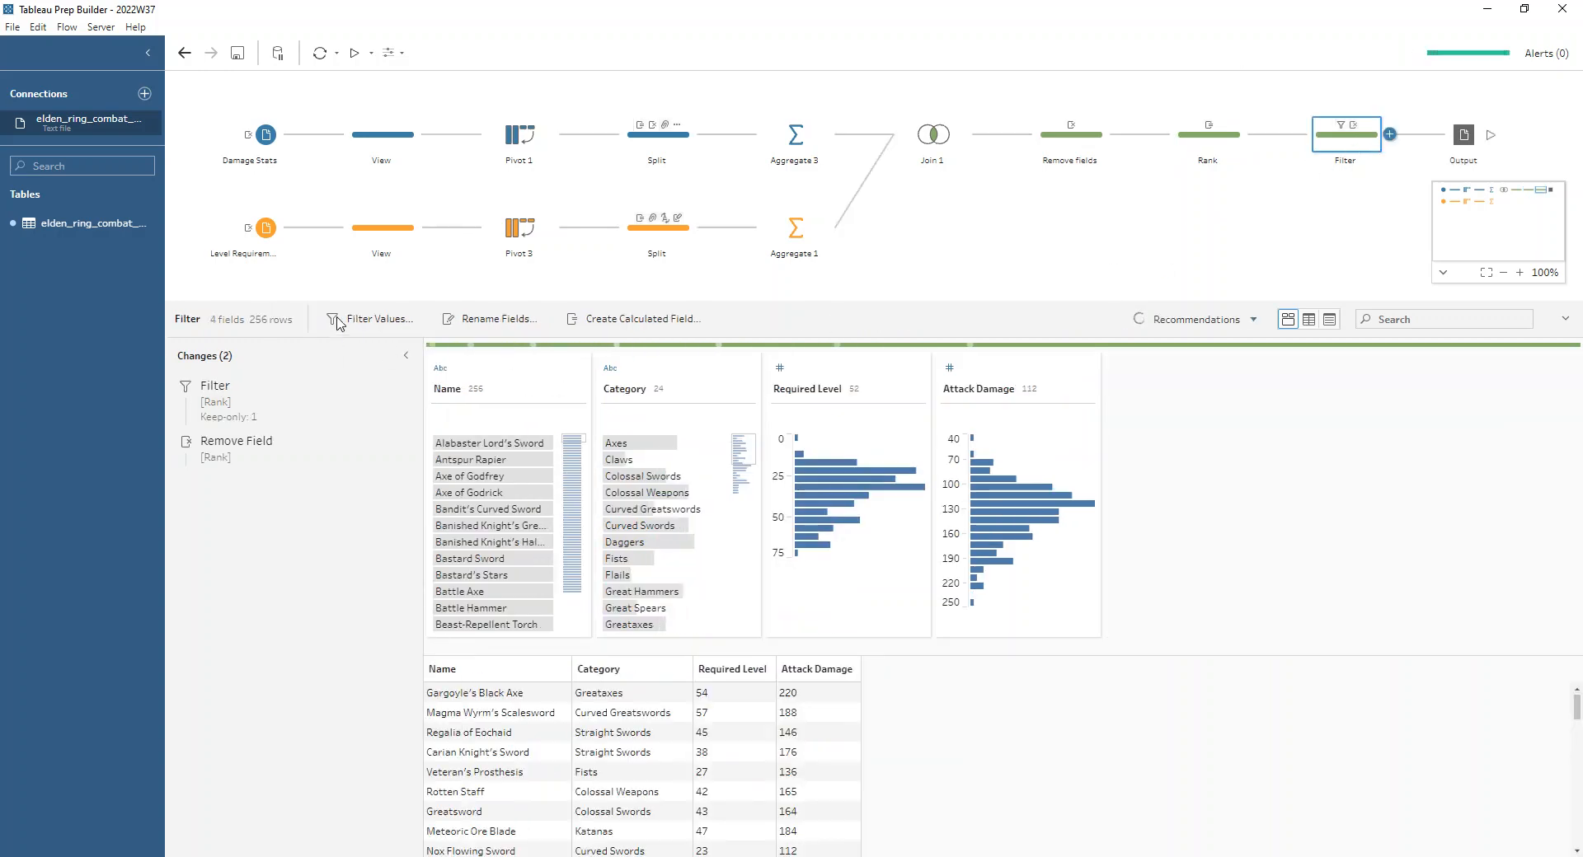
click(251, 401)
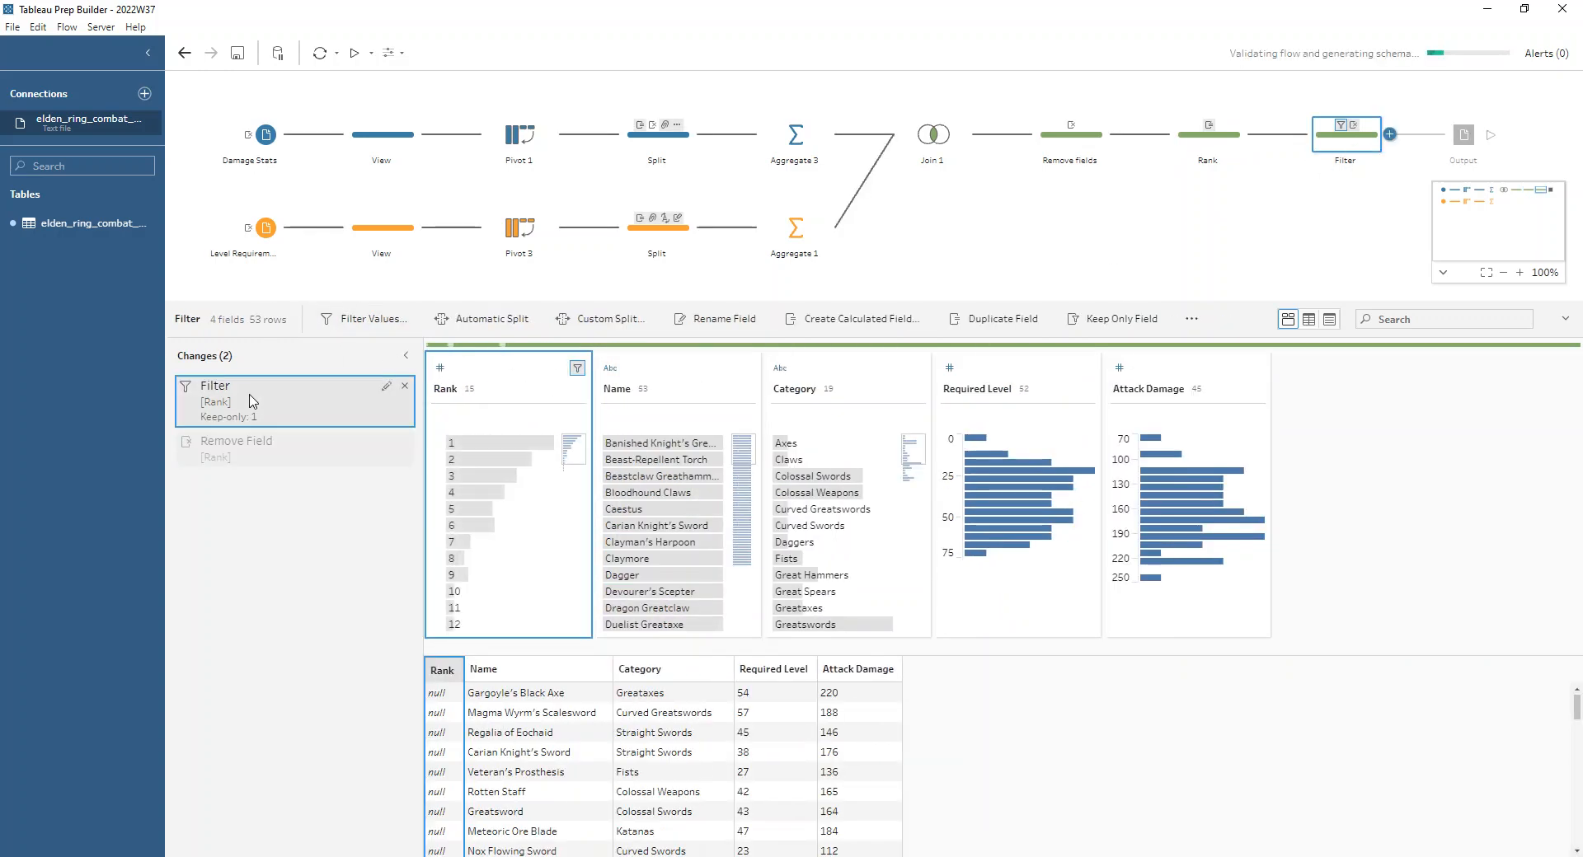
click(462, 443)
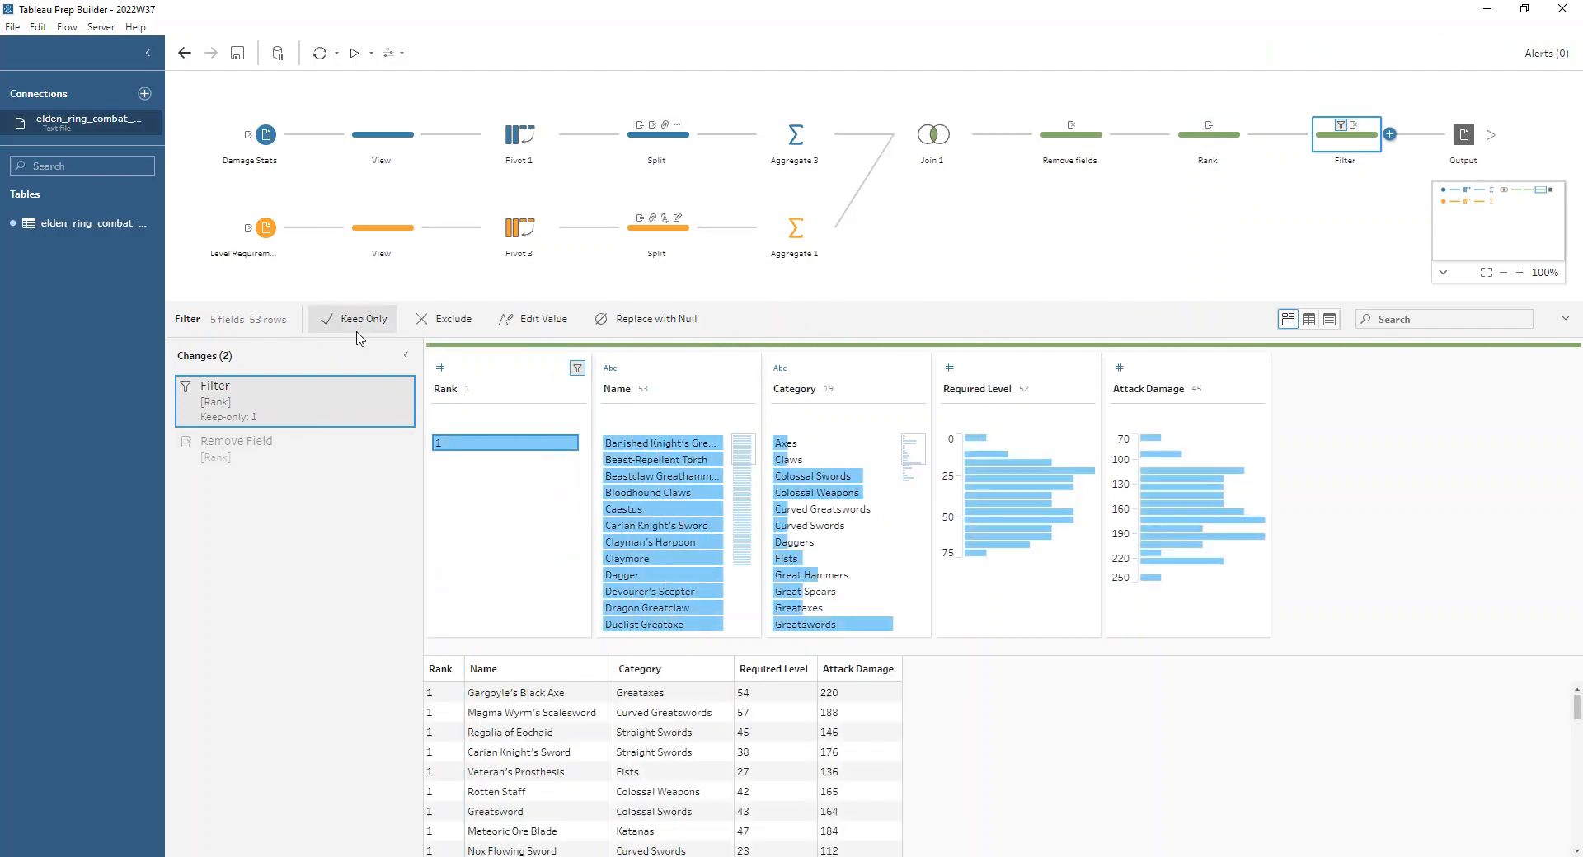
Step: Clear the highlight on rank 1 and switch to the open 2022W37 - Bonus flow
click(459, 444)
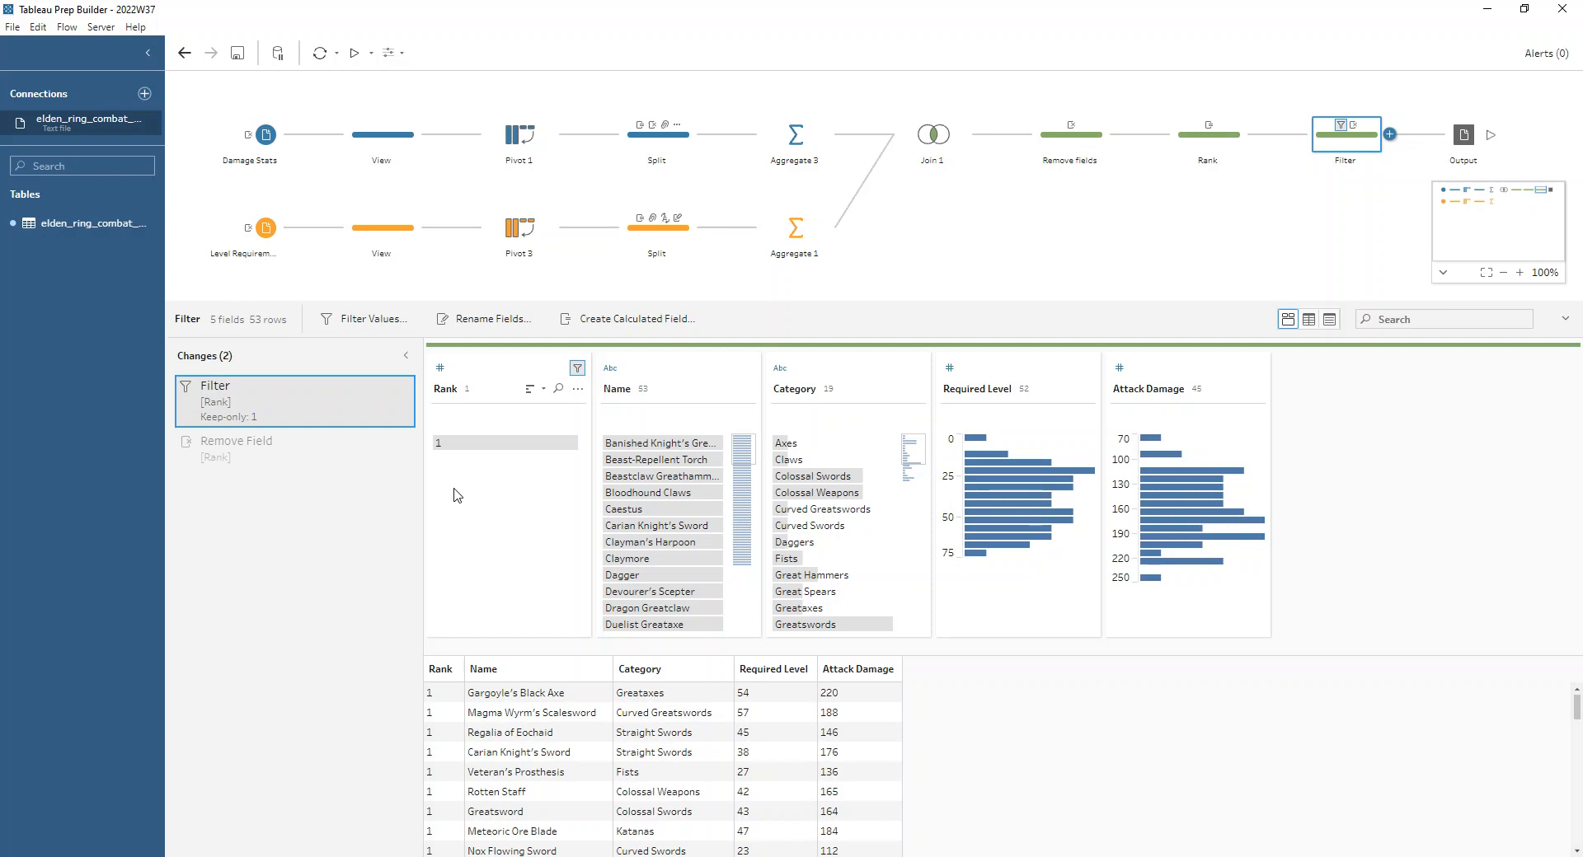
mouse_move(401, 830)
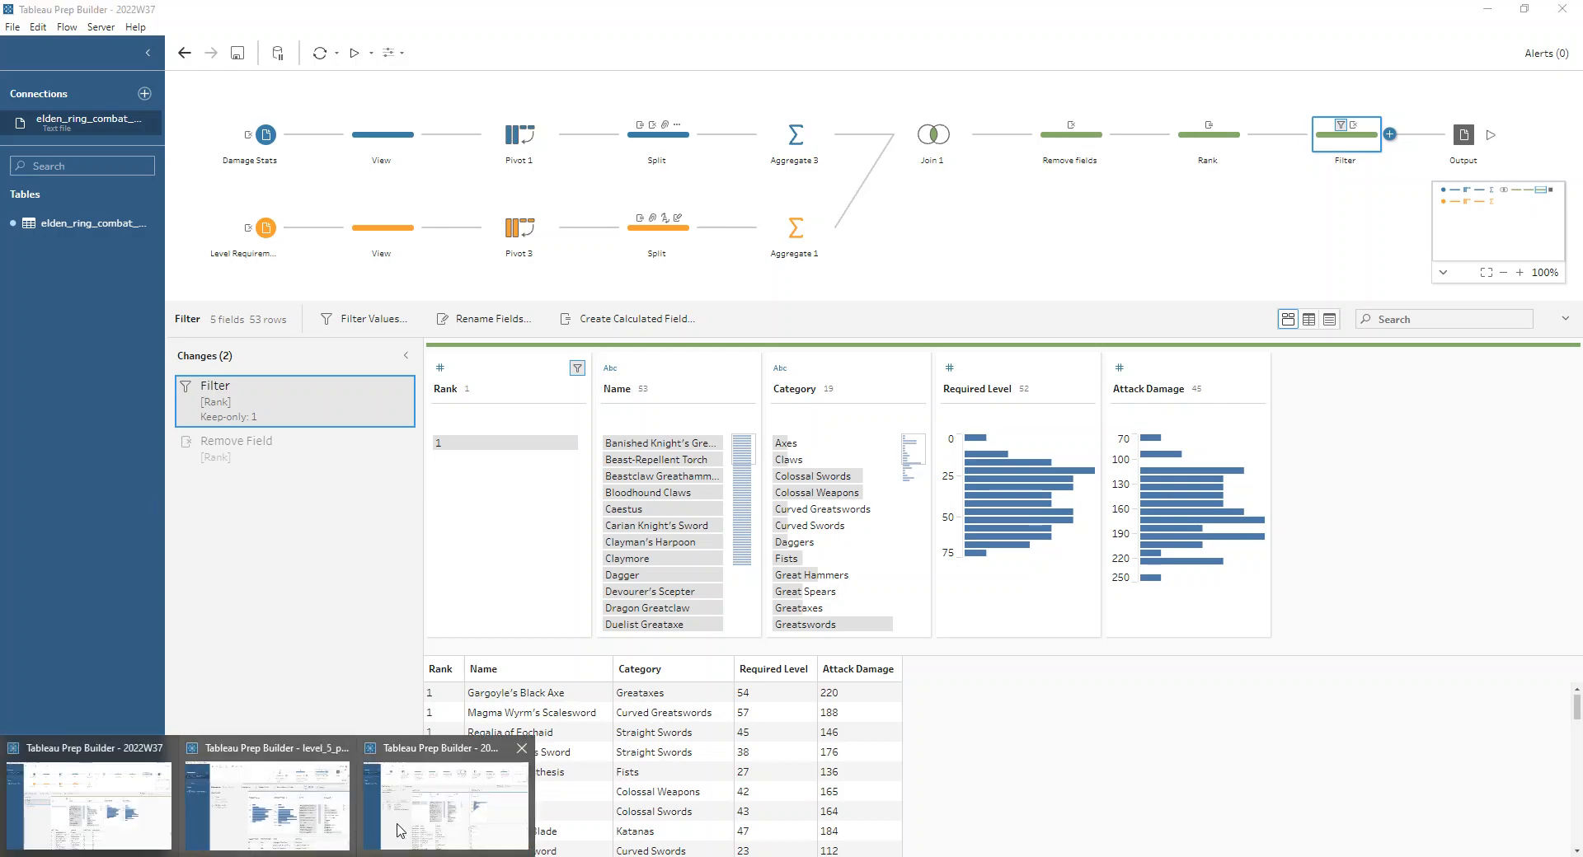
click(428, 827)
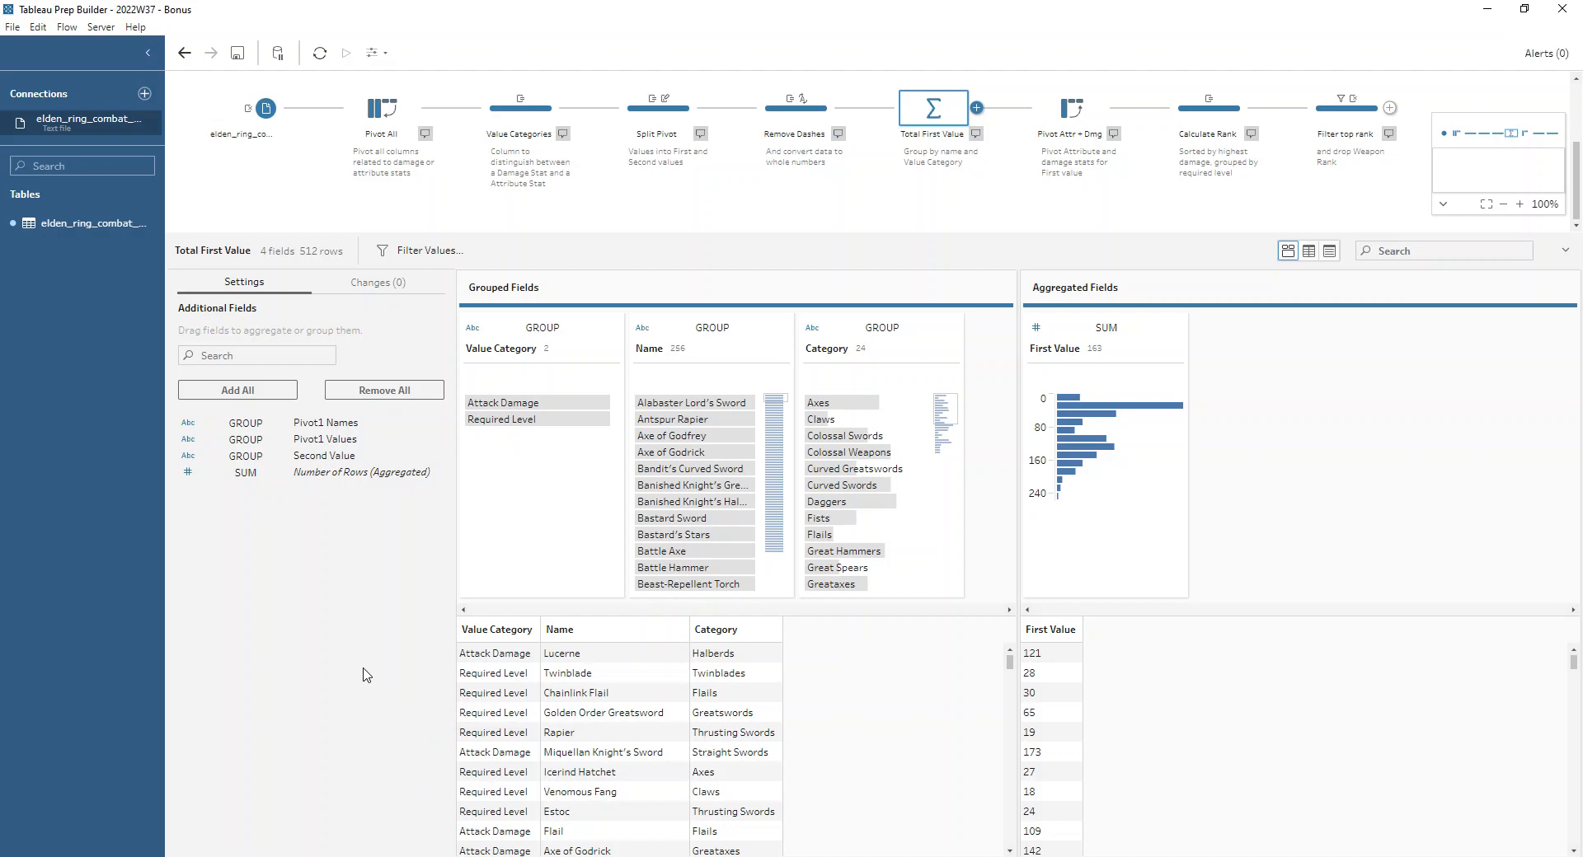
Step: Review the input's field selection and the Pivot All, Value Categories and Split Pivot steps, including the lowest entries of the second split value
click(261, 108)
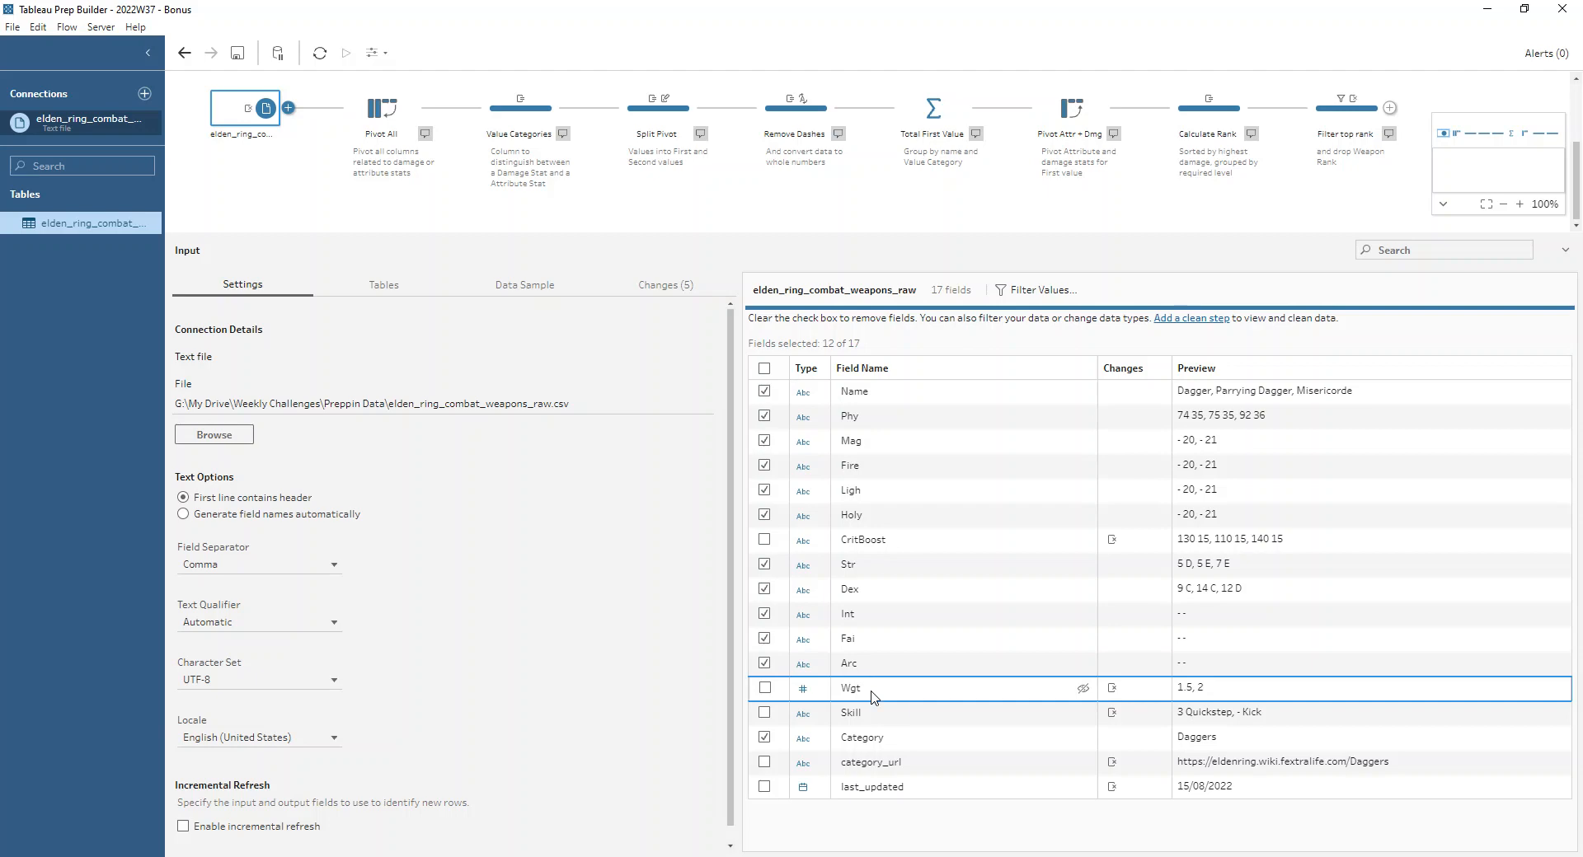
click(378, 124)
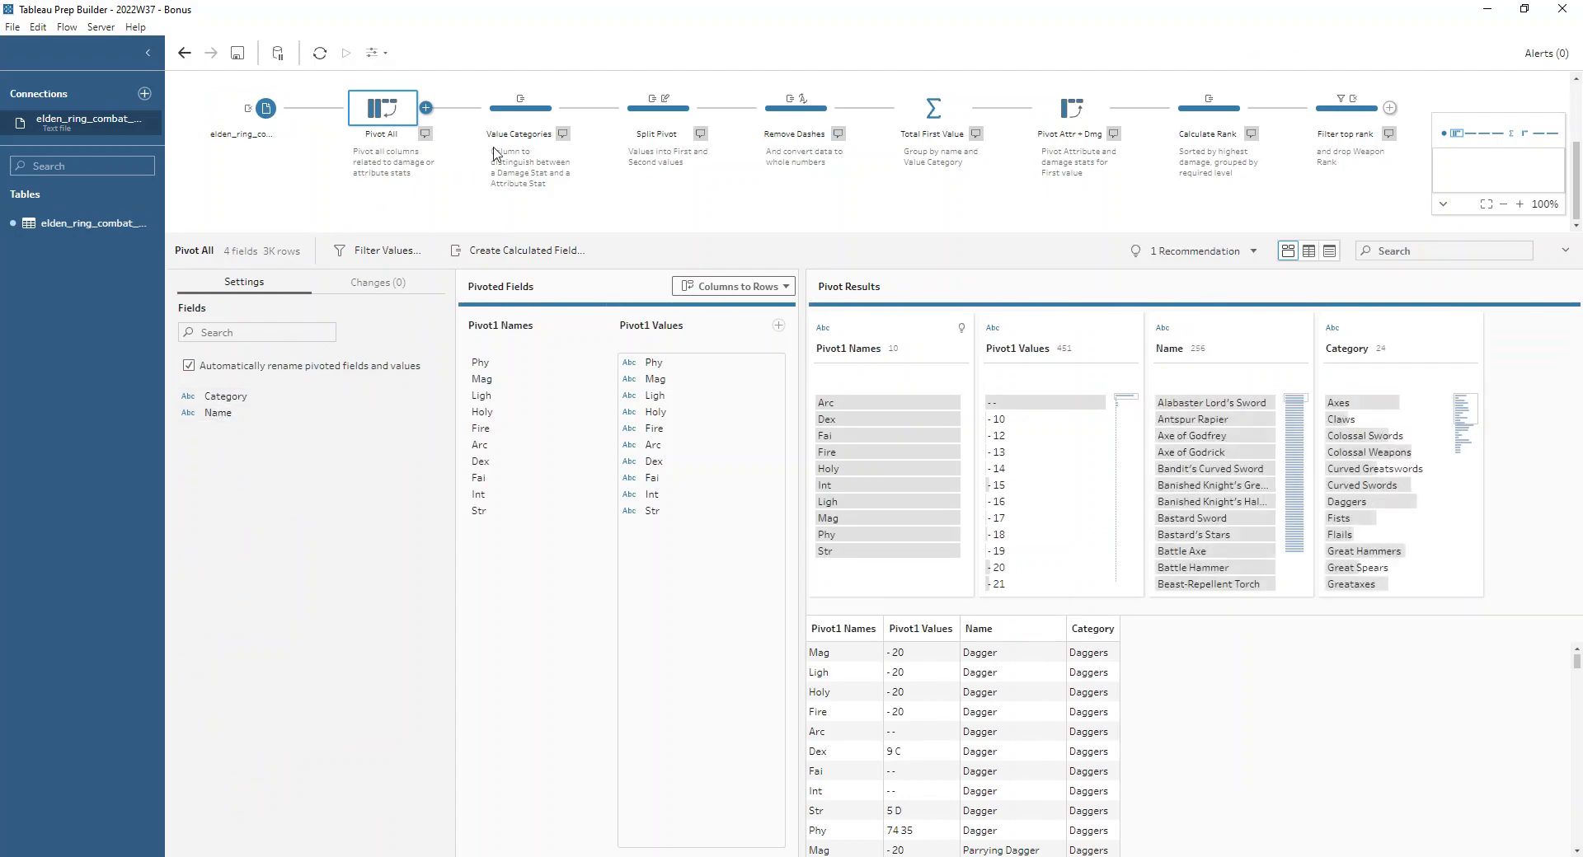
click(522, 129)
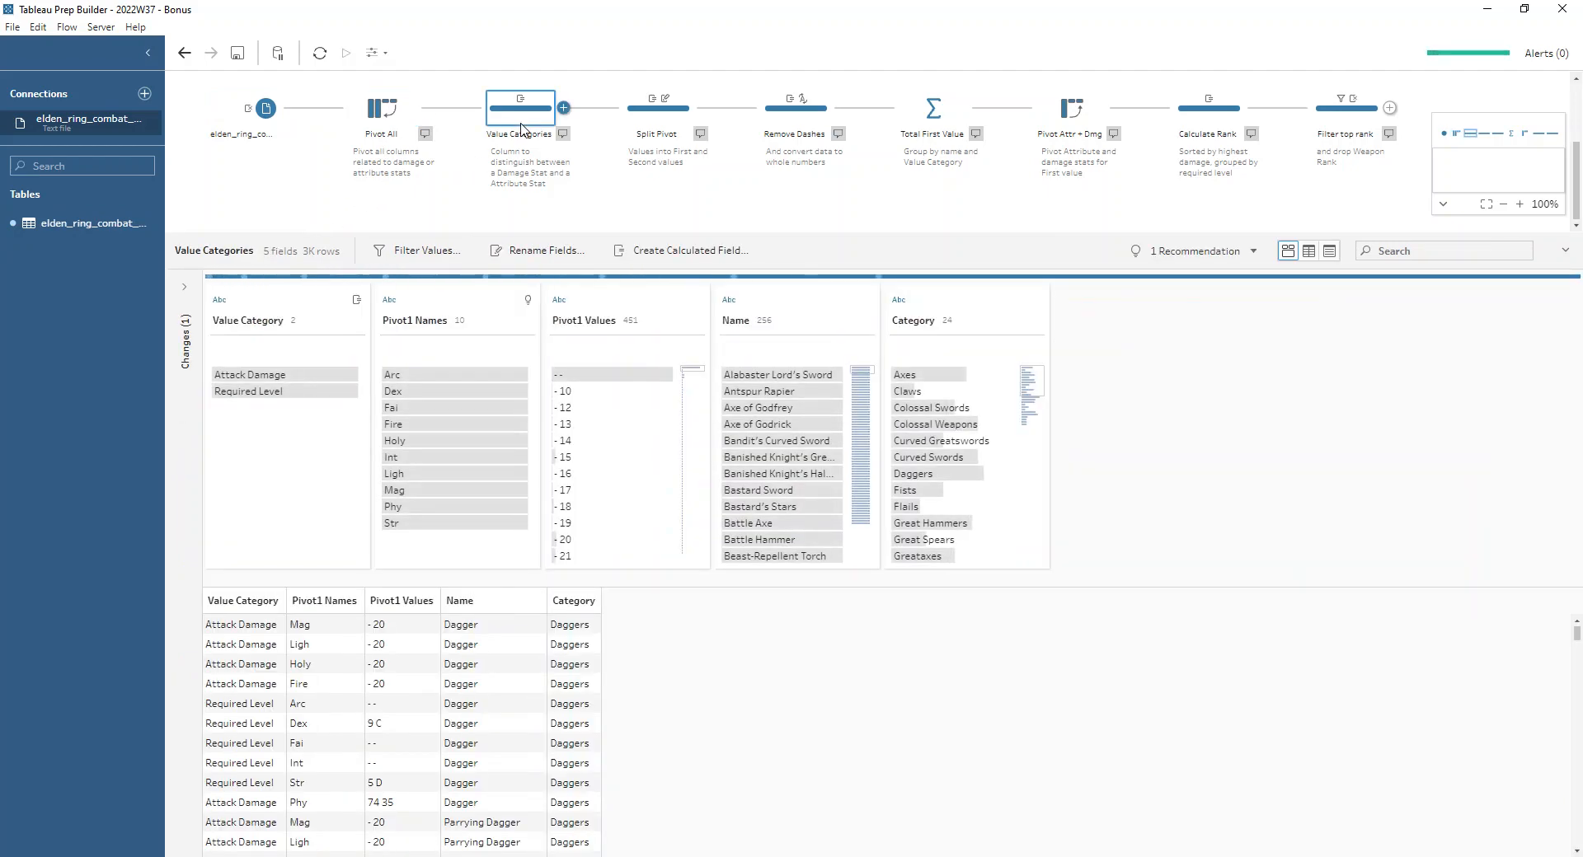
click(647, 138)
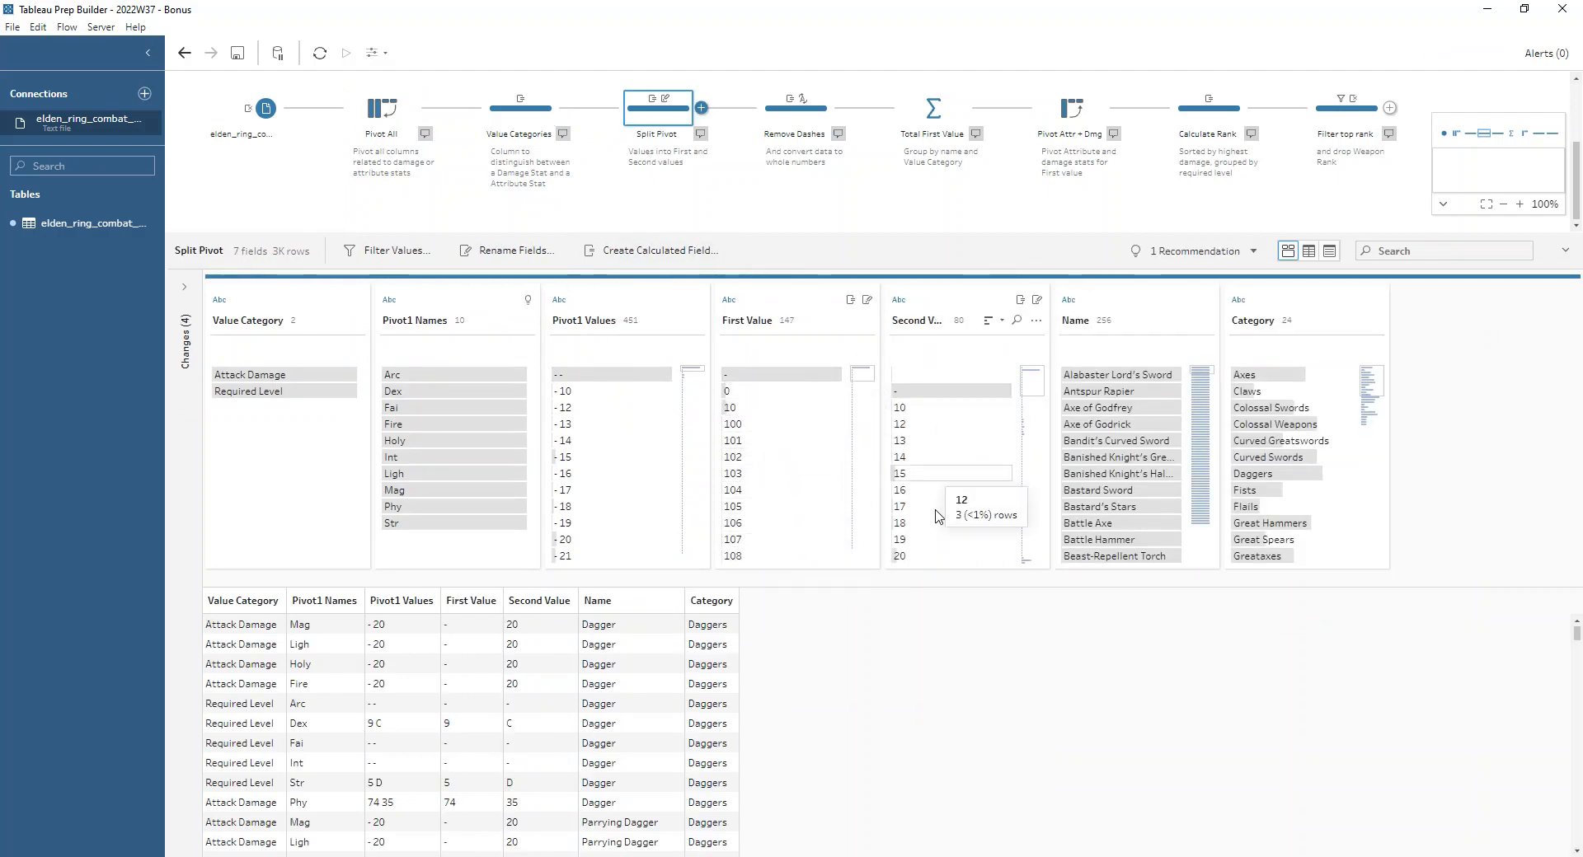
drag(1033, 392, 1032, 579)
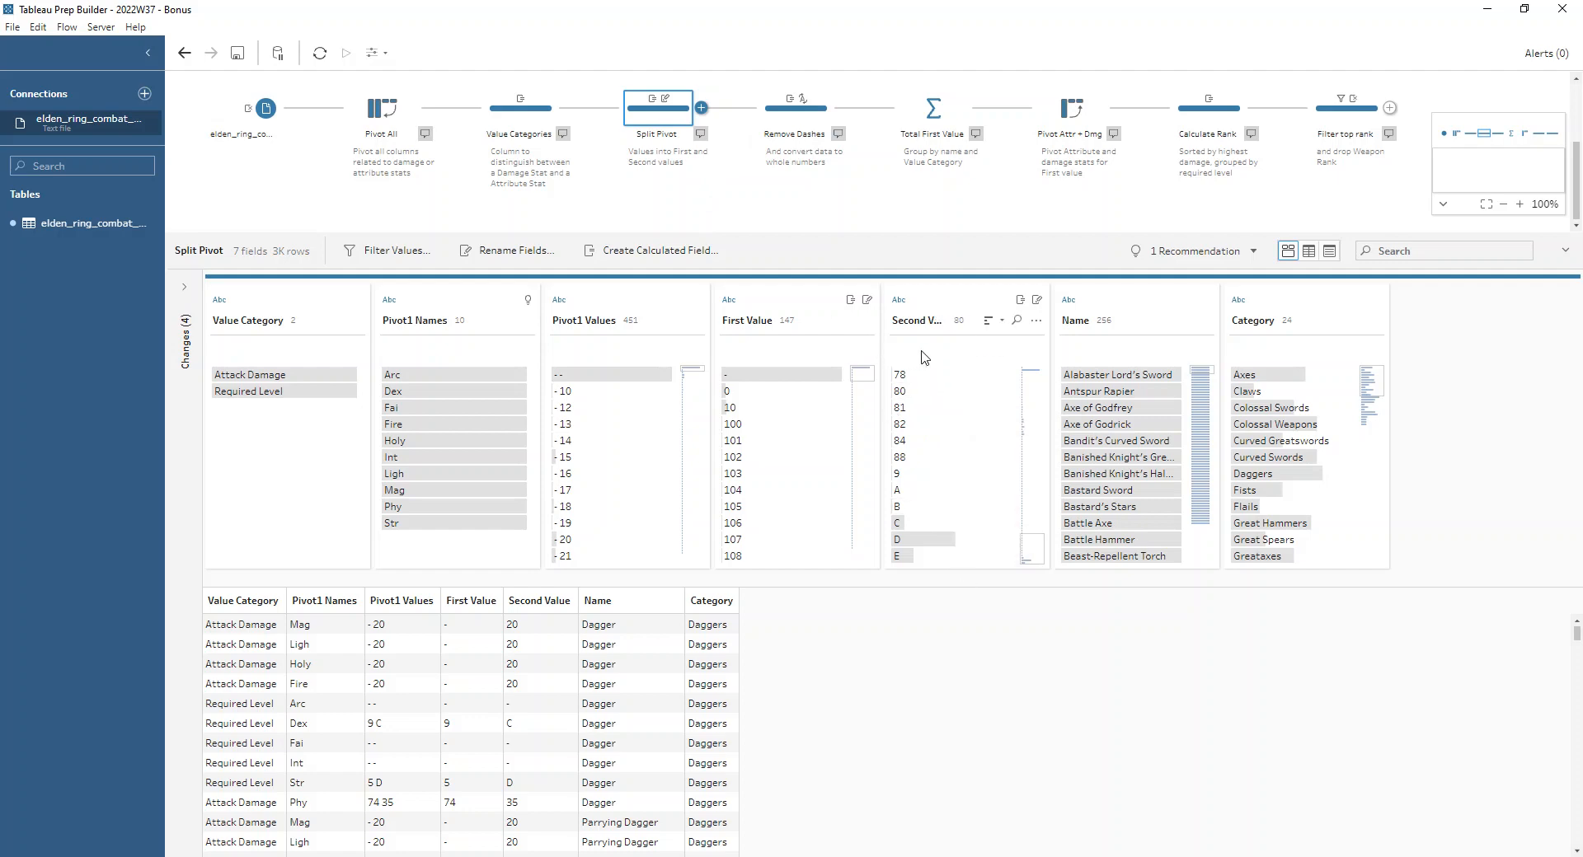
Step: Review the Total First Value aggregation and the Pivot Attr + Dmg, Calculate Rank and Filter top rank steps
click(917, 124)
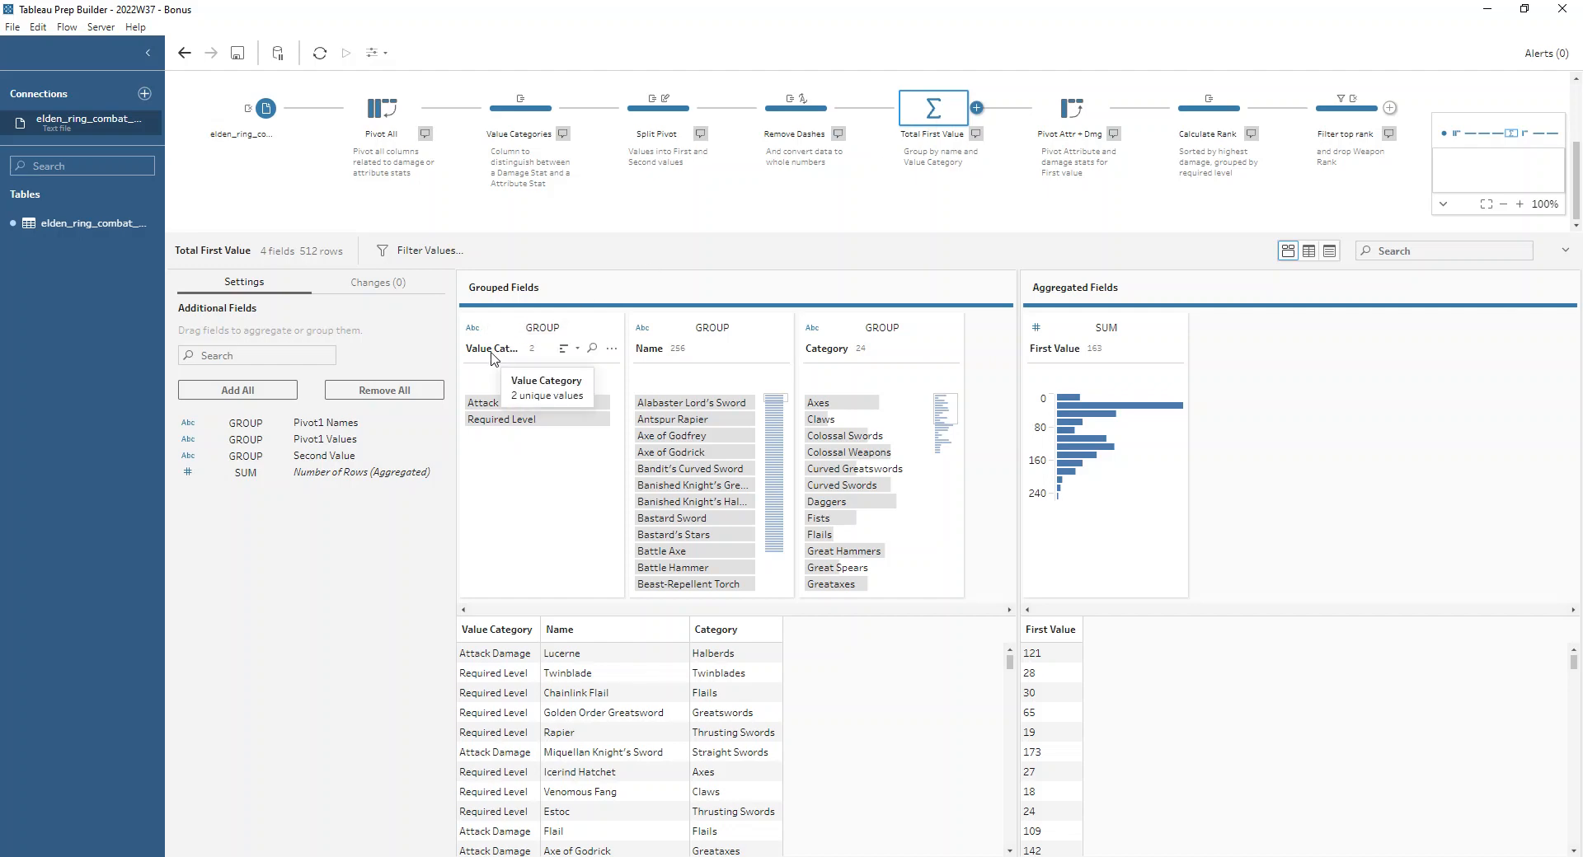
click(1062, 115)
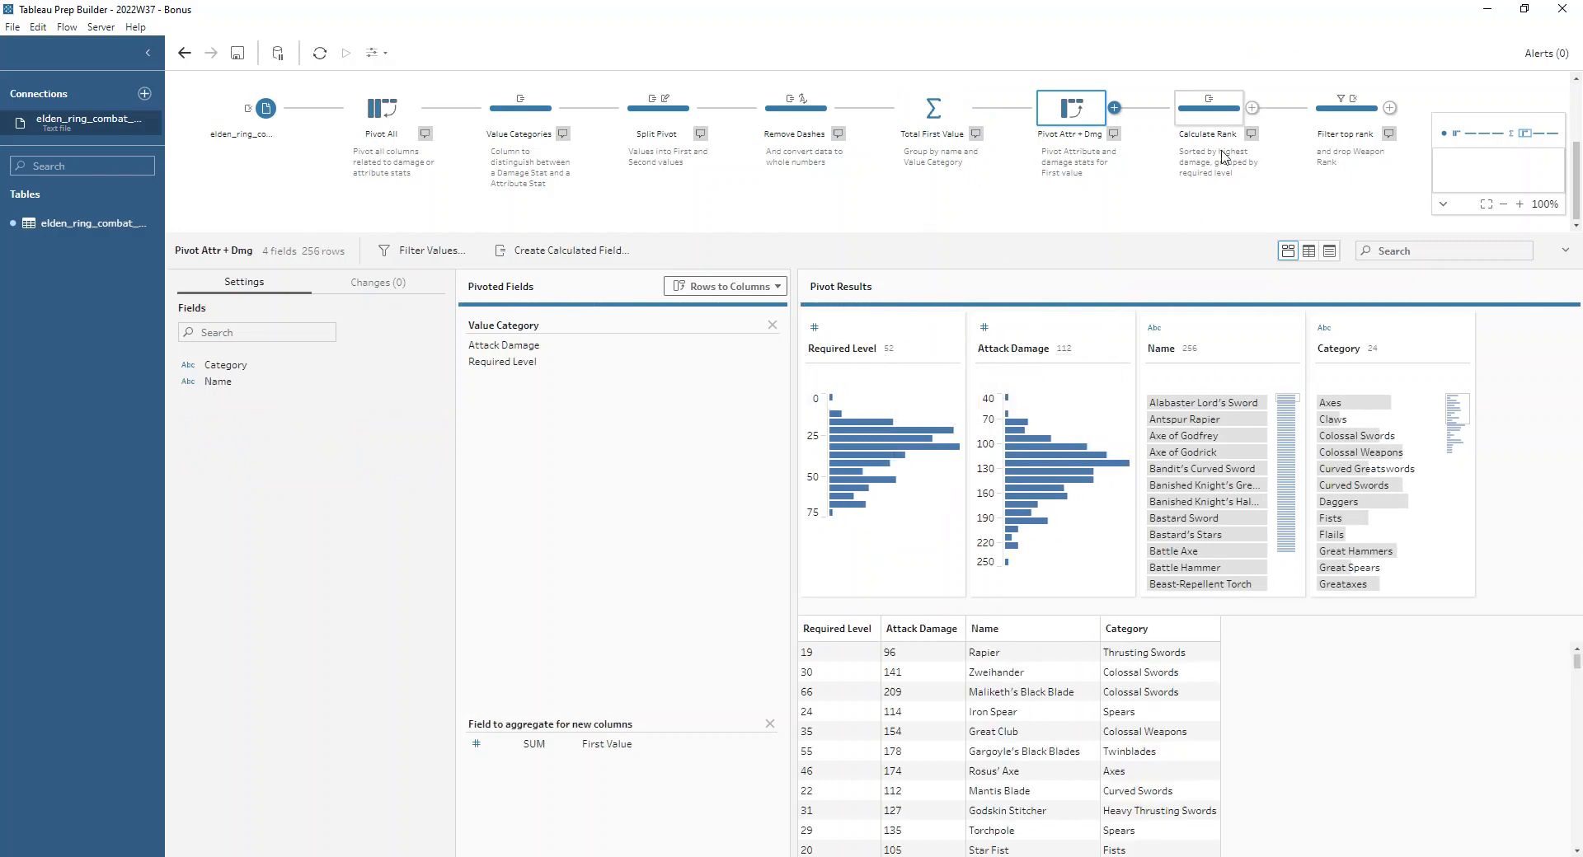
click(1208, 118)
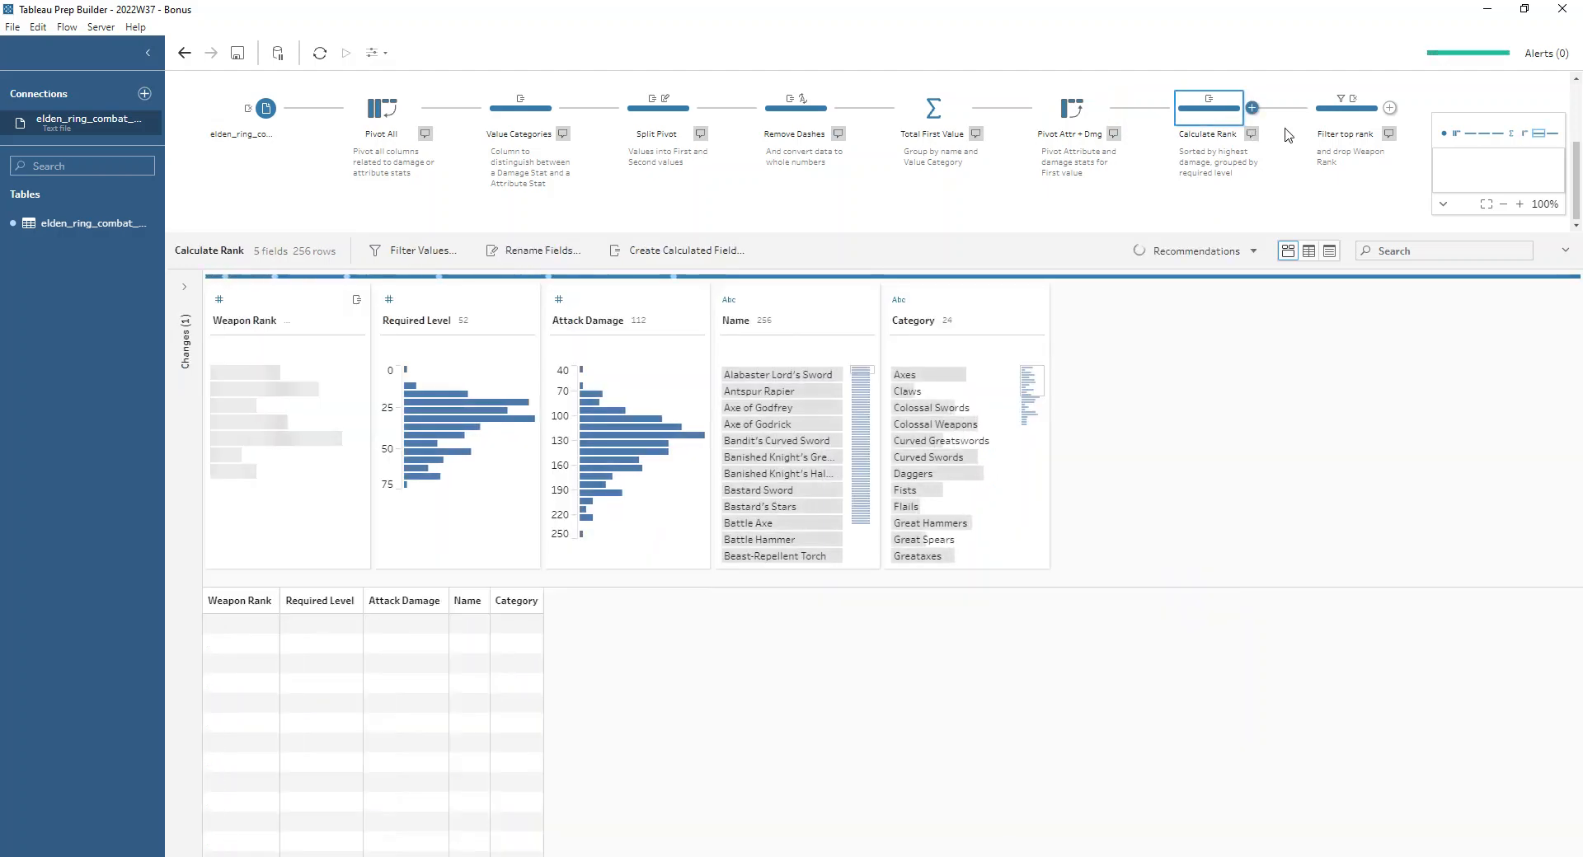
click(1315, 121)
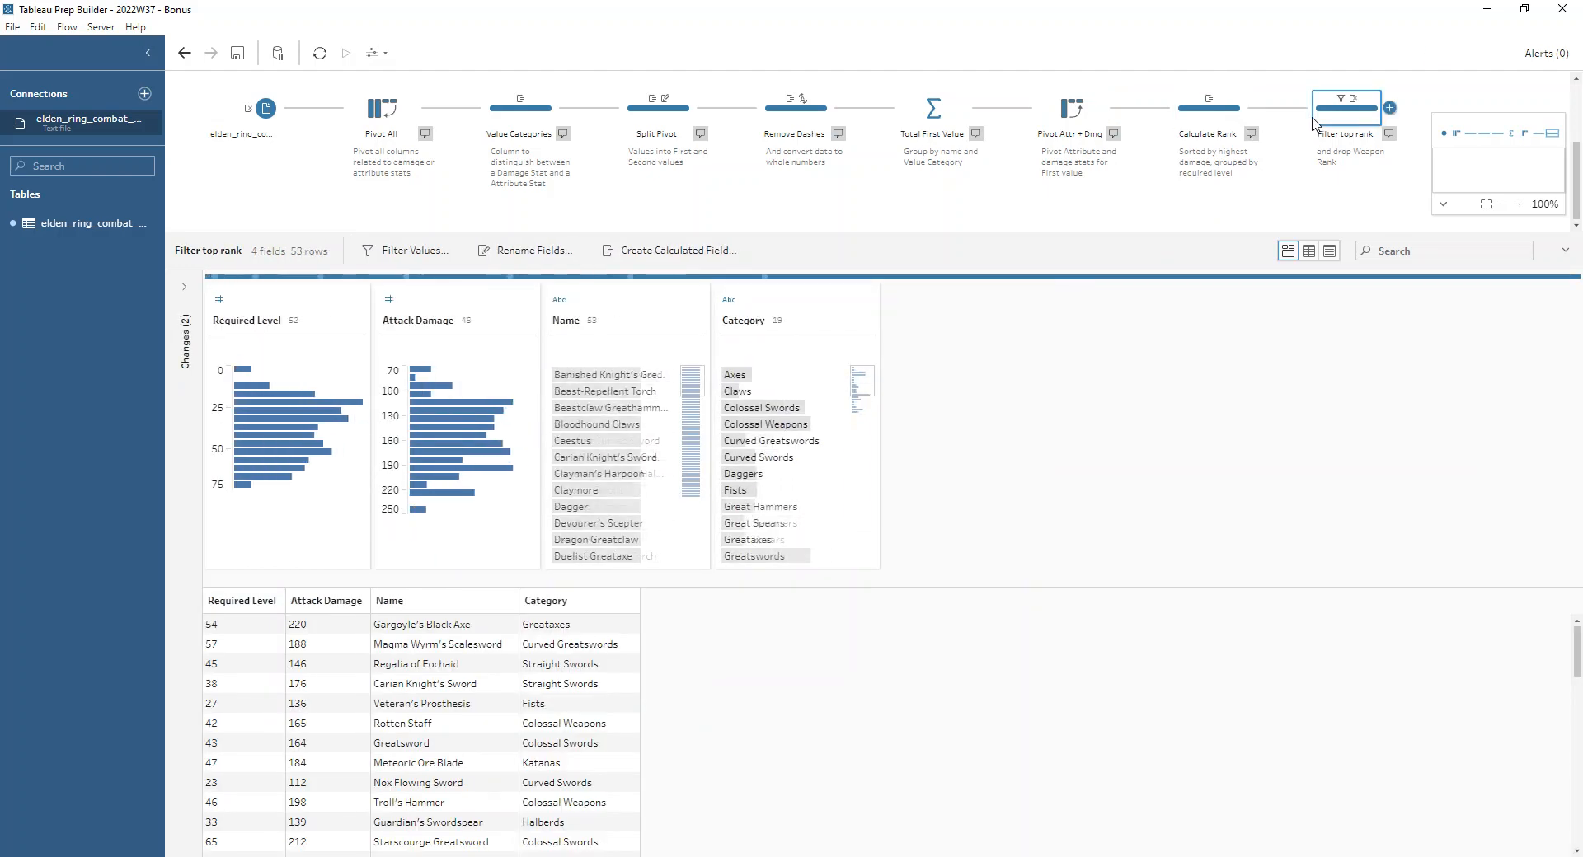